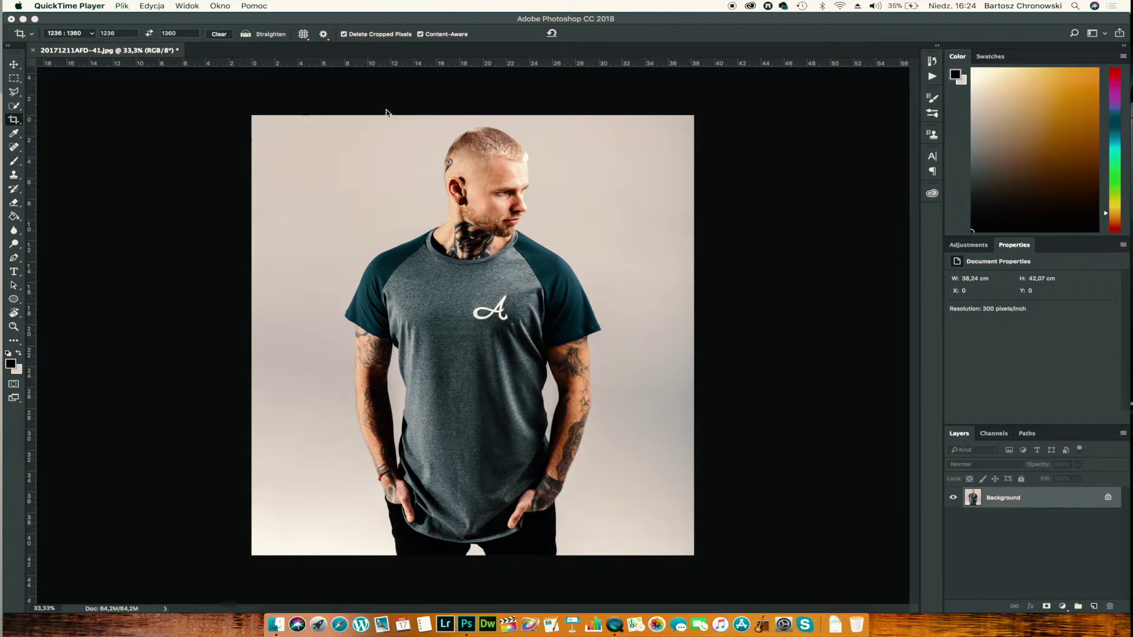
Run the Frequency Separation action from the Retouch set and look at the layers inside the FS group
{"action": "left_click", "coordinate": [206, 171]}
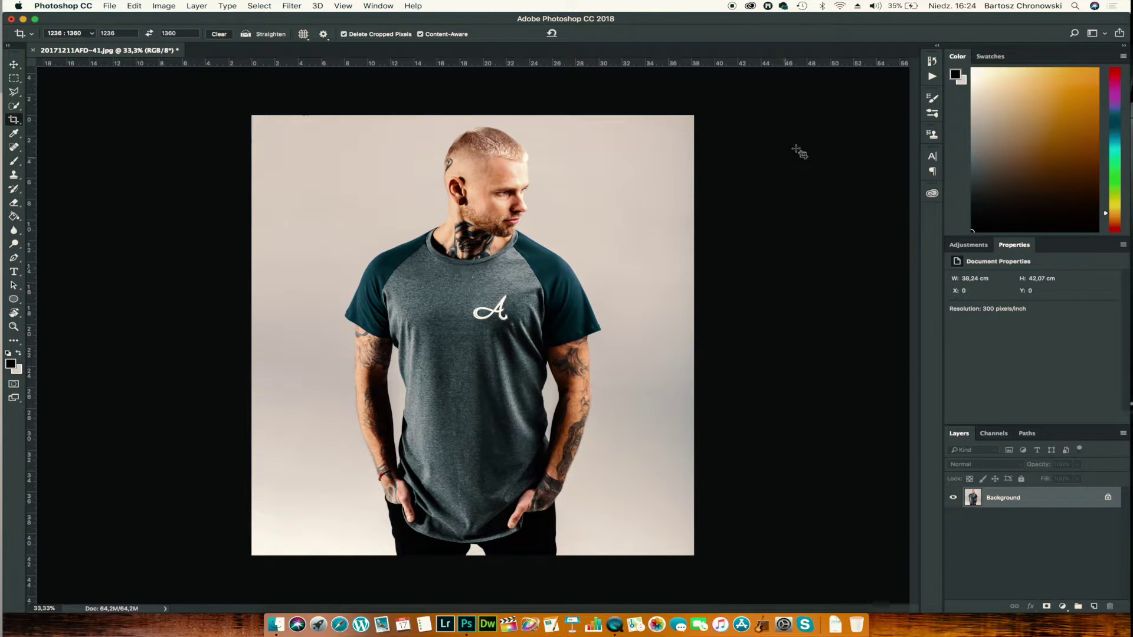
{"action": "left_click", "coordinate": [16, 65]}
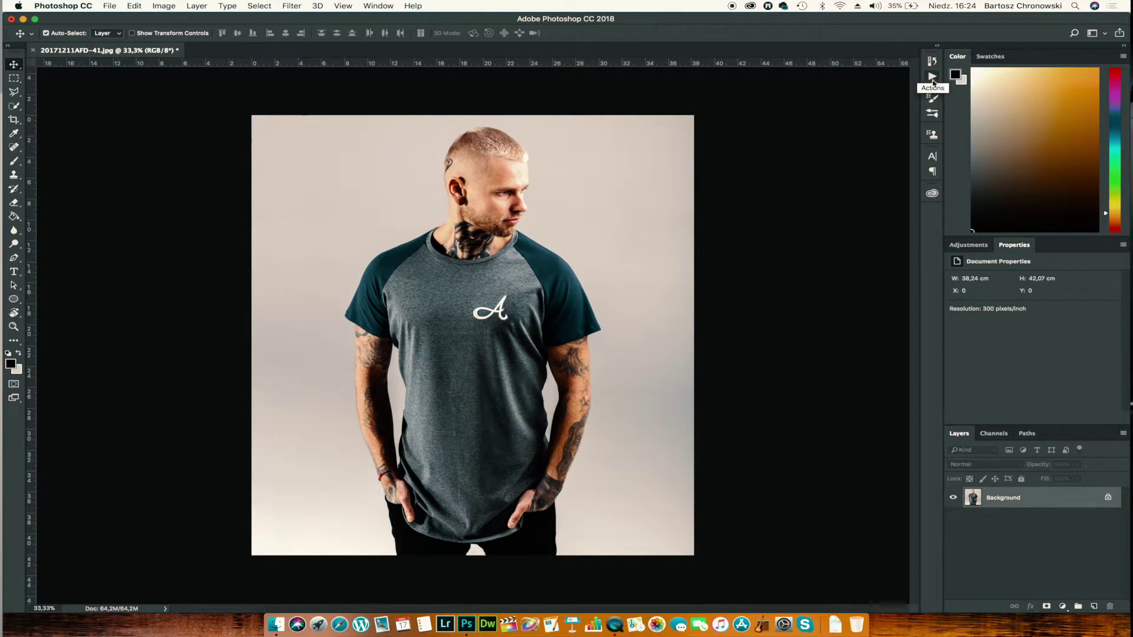
{"action": "left_click", "coordinate": [930, 79]}
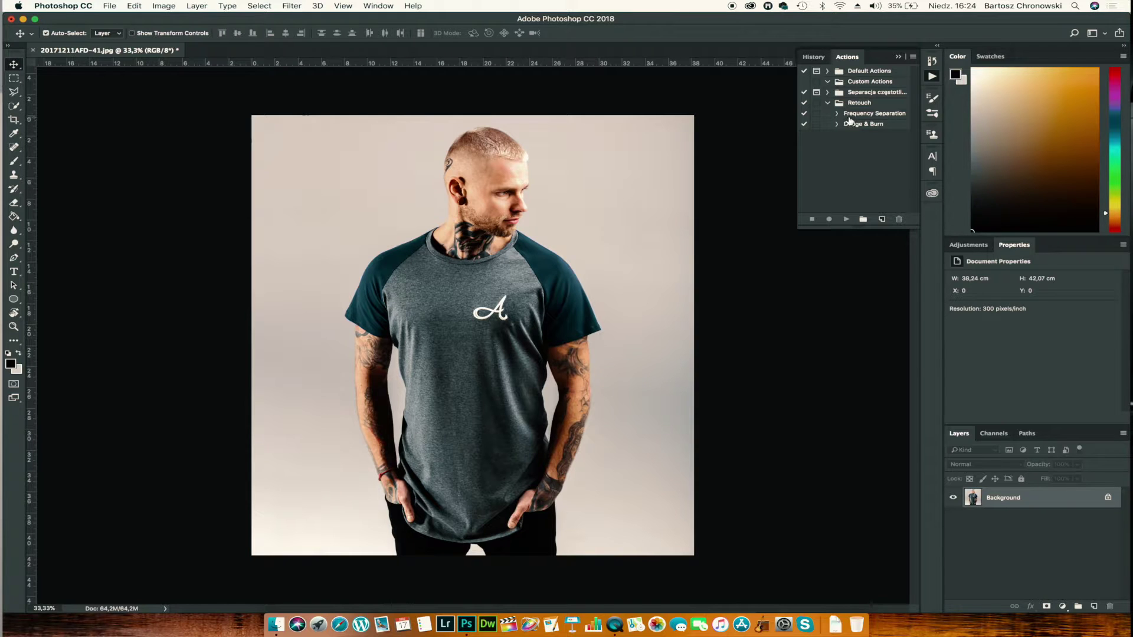
{"action": "left_click", "coordinate": [851, 115]}
{"action": "left_click", "coordinate": [846, 220]}
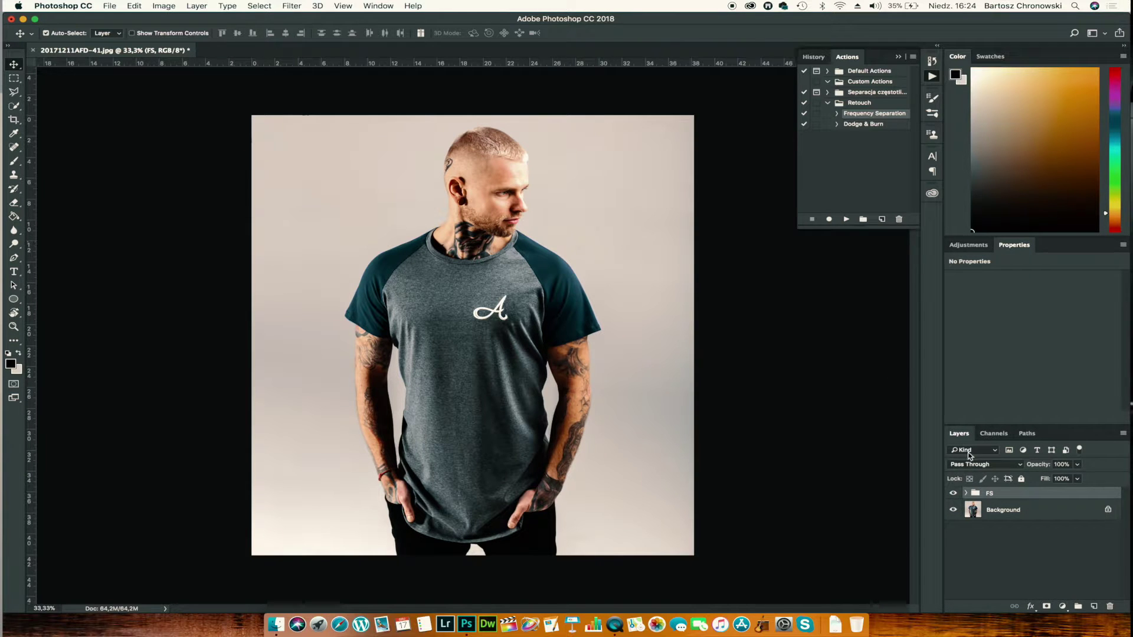
{"action": "left_click", "coordinate": [966, 493]}
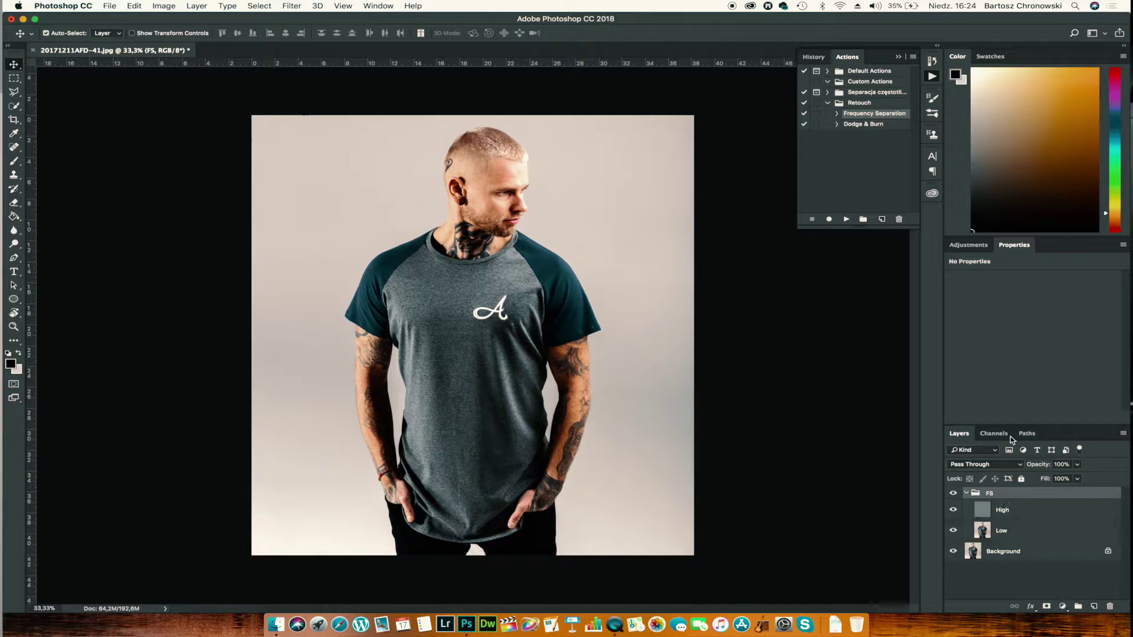
{"action": "left_click", "coordinate": [968, 495]}
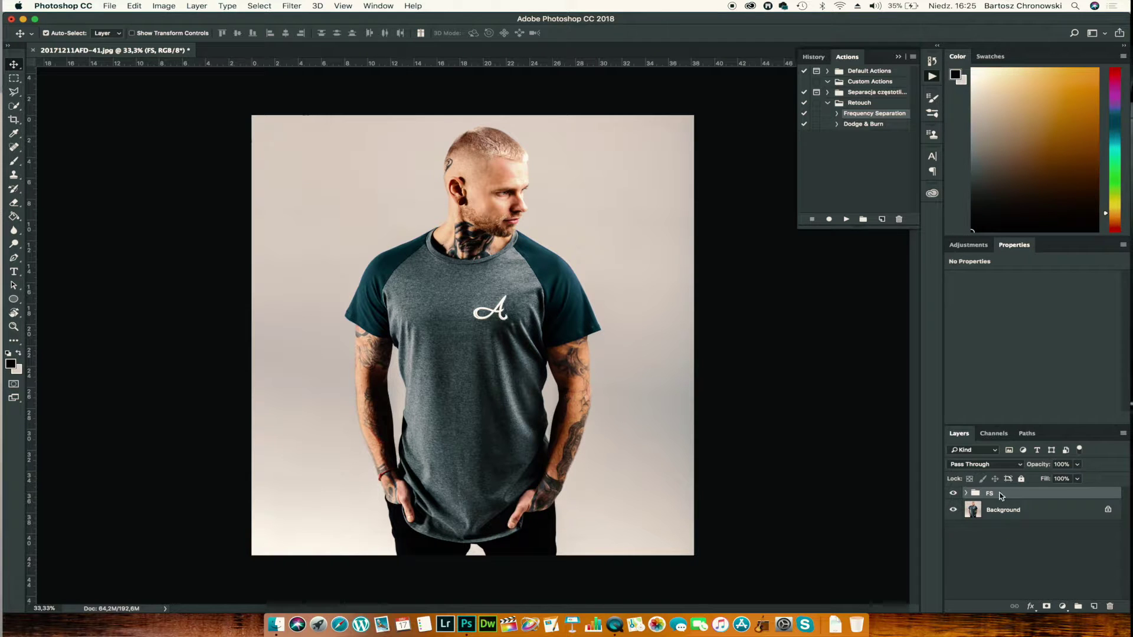
Run the Dodge & Burn action from the Retouch set and expand the D&B group
{"action": "left_click", "coordinate": [861, 125]}
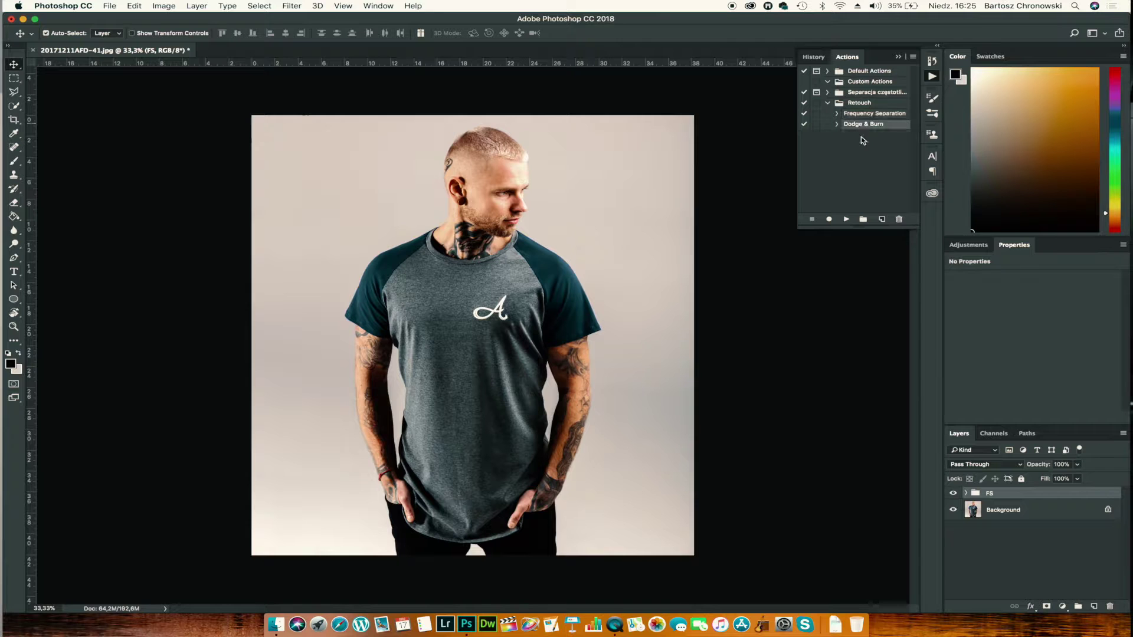
{"action": "left_click", "coordinate": [845, 219]}
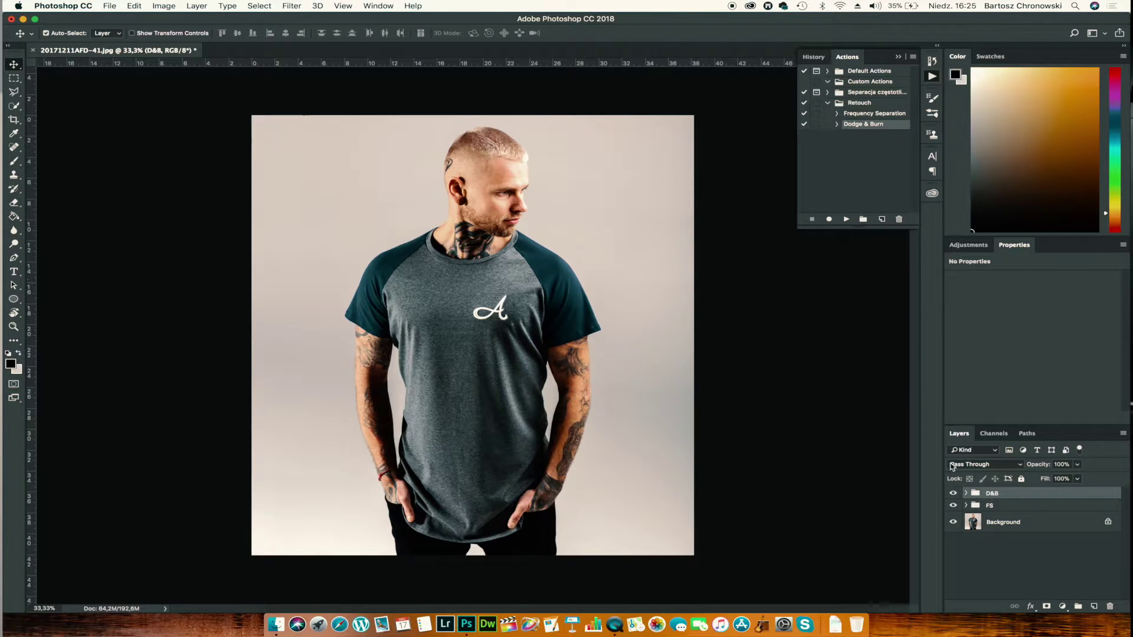
{"action": "left_click", "coordinate": [966, 494]}
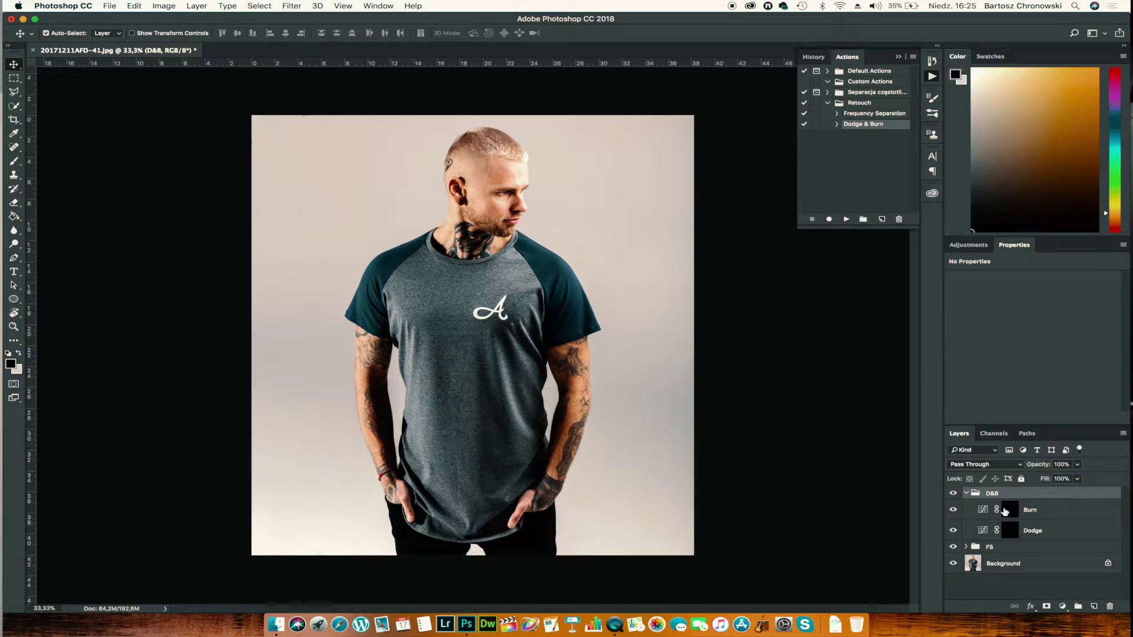
Inspect the curve settings of the Burn and Dodge layers, then collapse the D&B group
{"action": "left_click", "coordinate": [968, 247]}
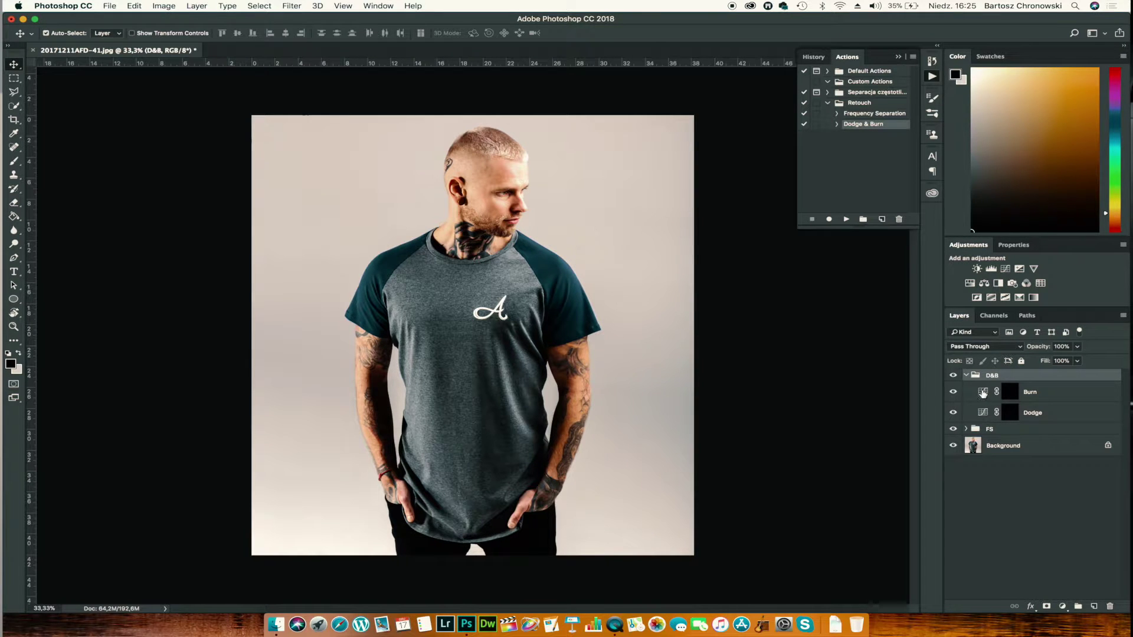
{"action": "left_click", "coordinate": [983, 394]}
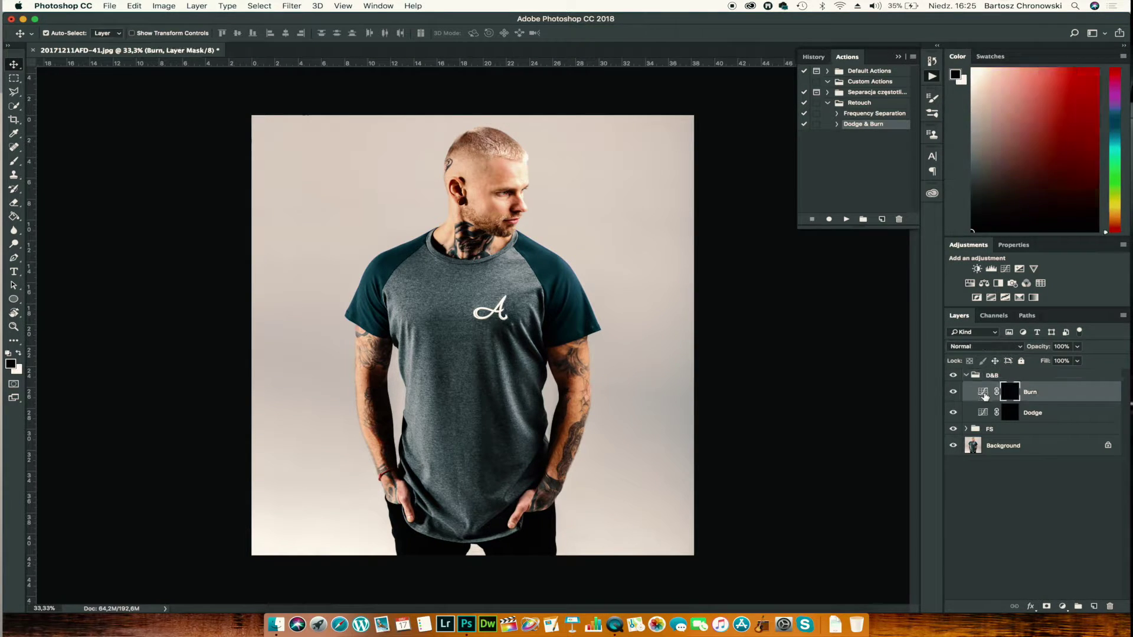
{"action": "left_click", "coordinate": [1014, 245]}
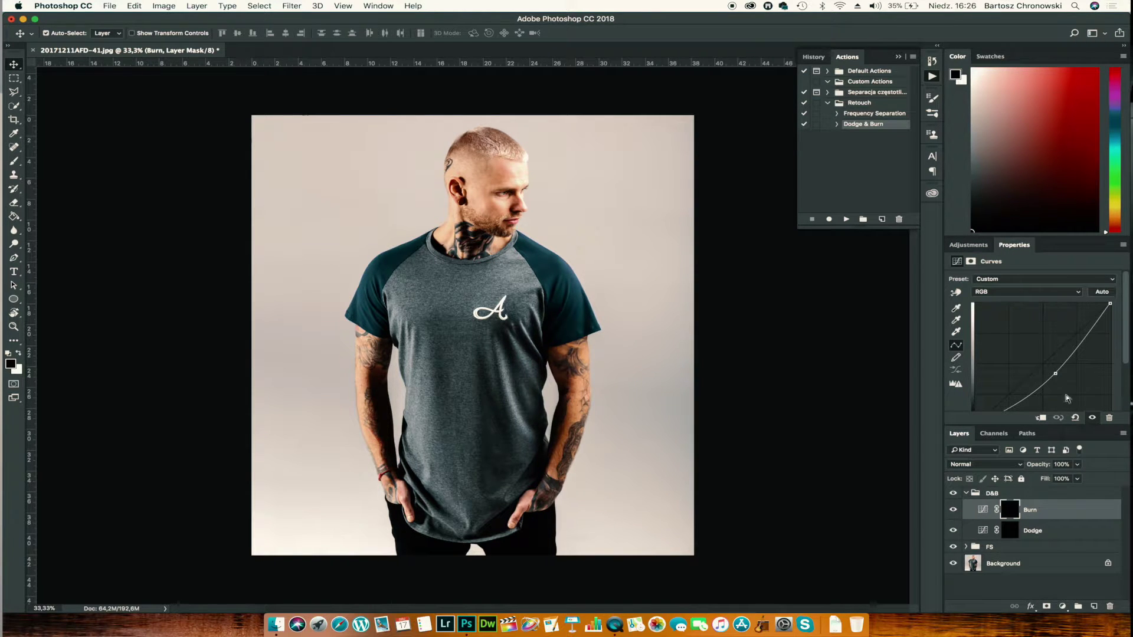
{"action": "left_click", "coordinate": [984, 530]}
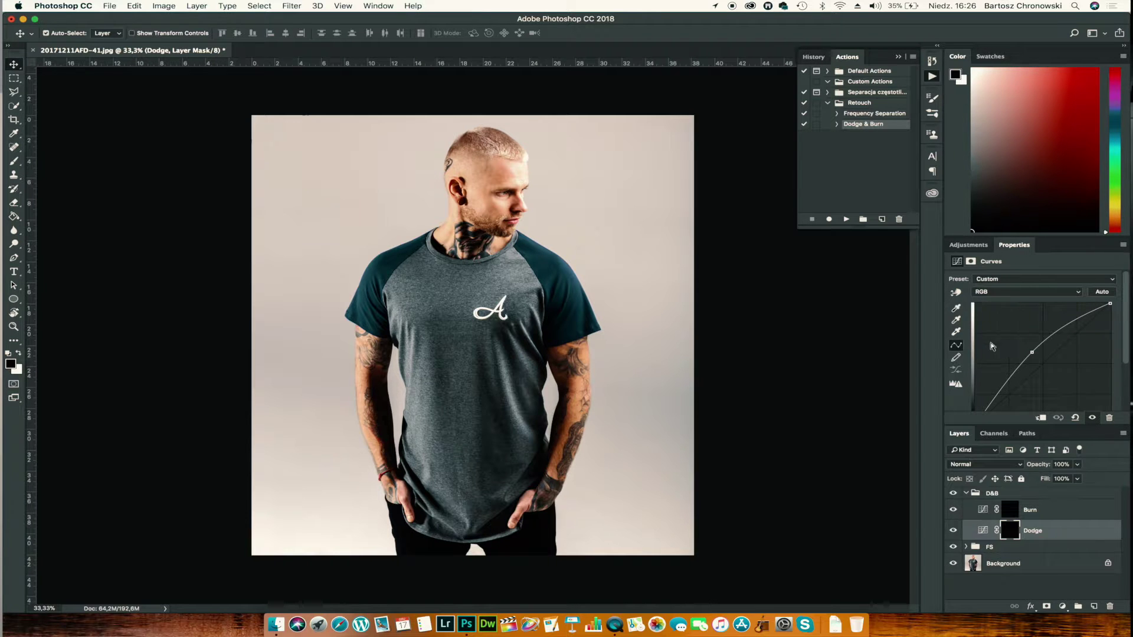
{"action": "left_click", "coordinate": [968, 245]}
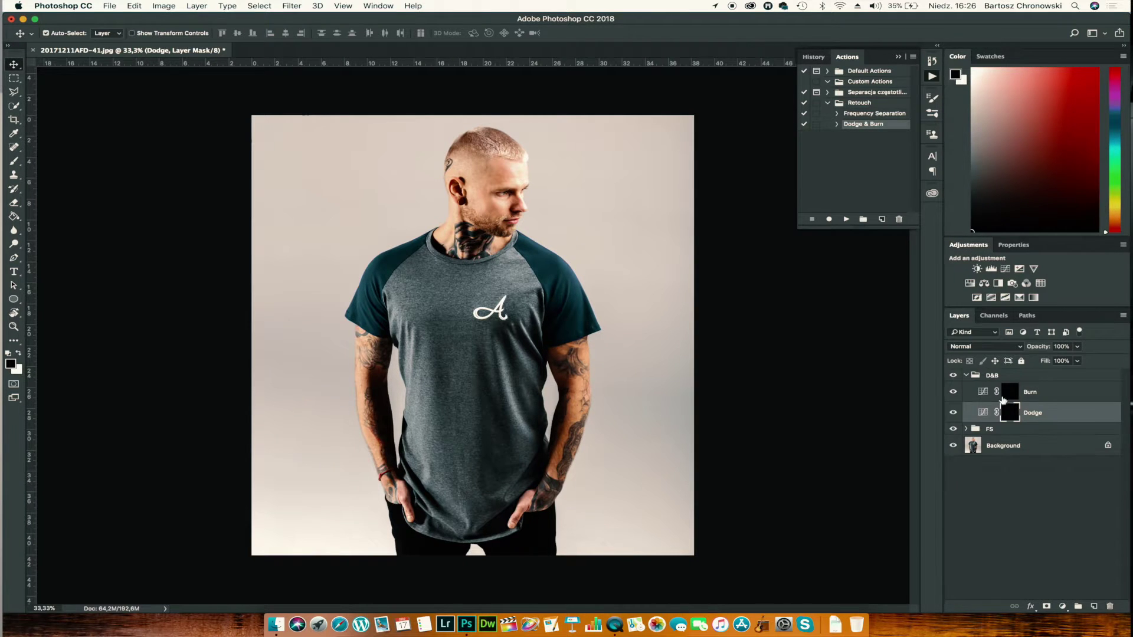
{"action": "left_click", "coordinate": [966, 376]}
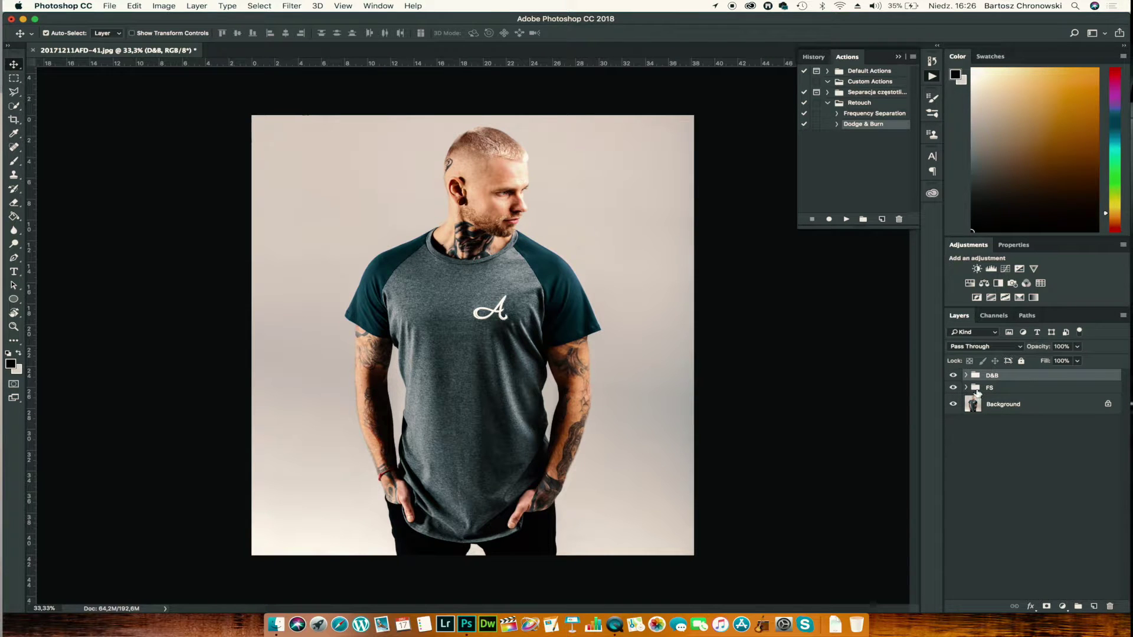
On the High layer of the FS group, use the Clone Stamp to cover the blemish beside the nose and the spot on the scalp
{"action": "left_click", "coordinate": [966, 388]}
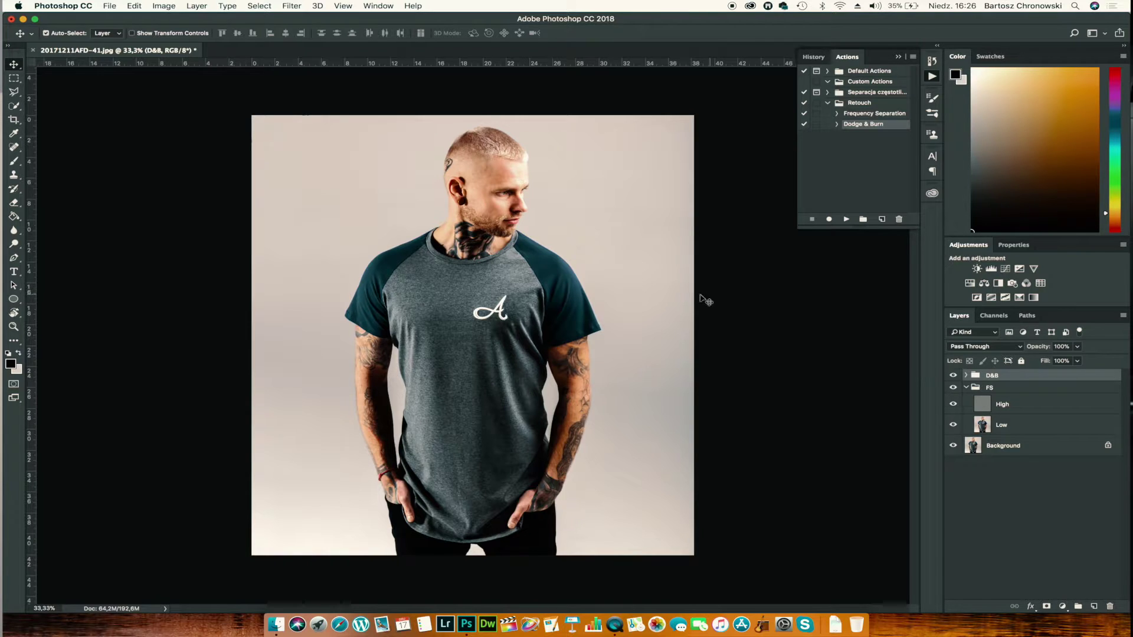
{"action": "scroll", "coordinate": [540, 207], "scroll_direction": "up", "scroll_amount": 5}
{"action": "key", "text": "z"}
{"action": "left_click_drag", "start_coordinate": [540, 208], "coordinate": [489, 332]}
{"action": "key", "text": "v"}
{"action": "left_click", "coordinate": [507, 317]}
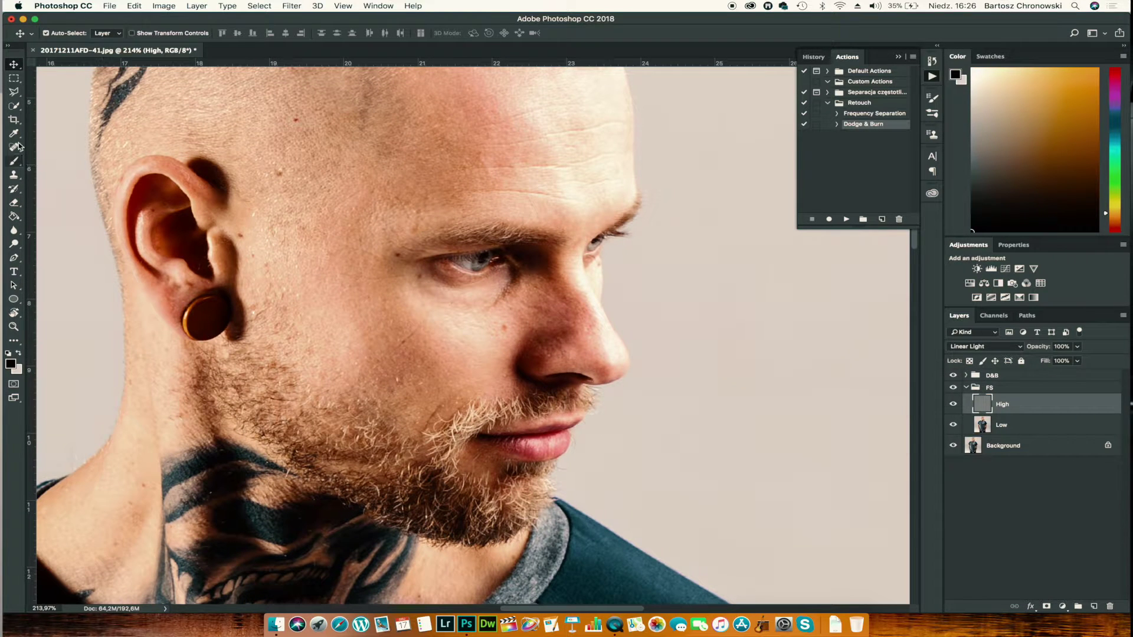
{"action": "left_click", "coordinate": [14, 176]}
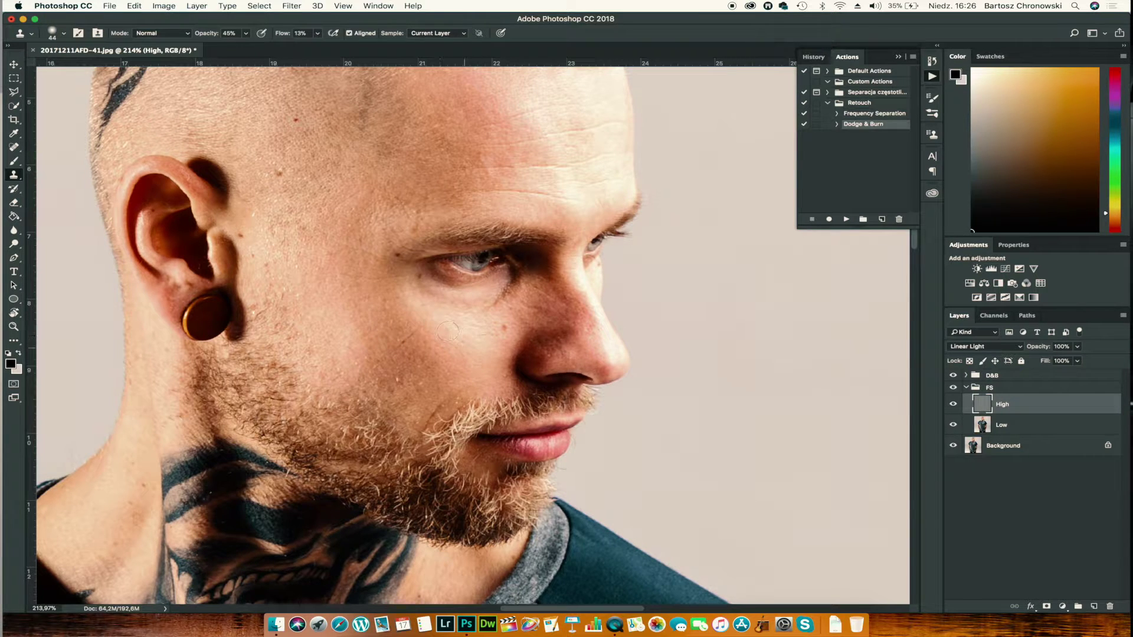
{"action": "left_click", "coordinate": [451, 351], "text": "alt"}
{"action": "left_click_drag", "start_coordinate": [489, 332], "coordinate": [499, 331]}
{"action": "left_click", "coordinate": [295, 121]}
{"action": "left_click", "coordinate": [967, 388]}
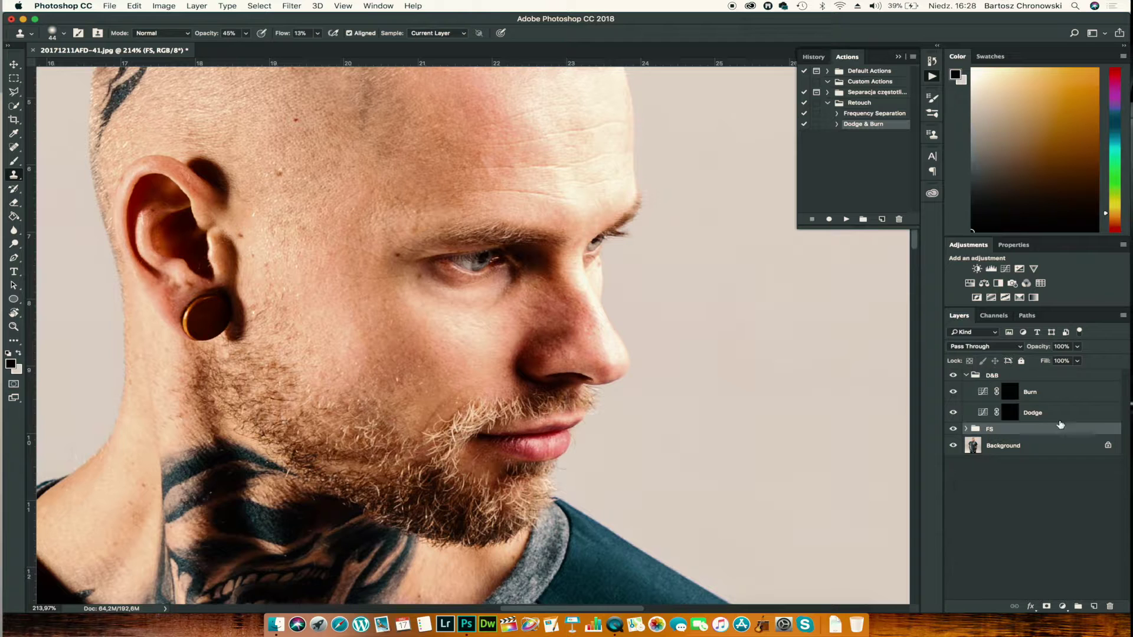
Select the Dodge layer's mask and set the Brush tool's flow to 12%
{"action": "left_click", "coordinate": [1012, 416]}
{"action": "key", "text": "b"}
{"action": "left_click_drag", "start_coordinate": [286, 36], "coordinate": [282, 36]}
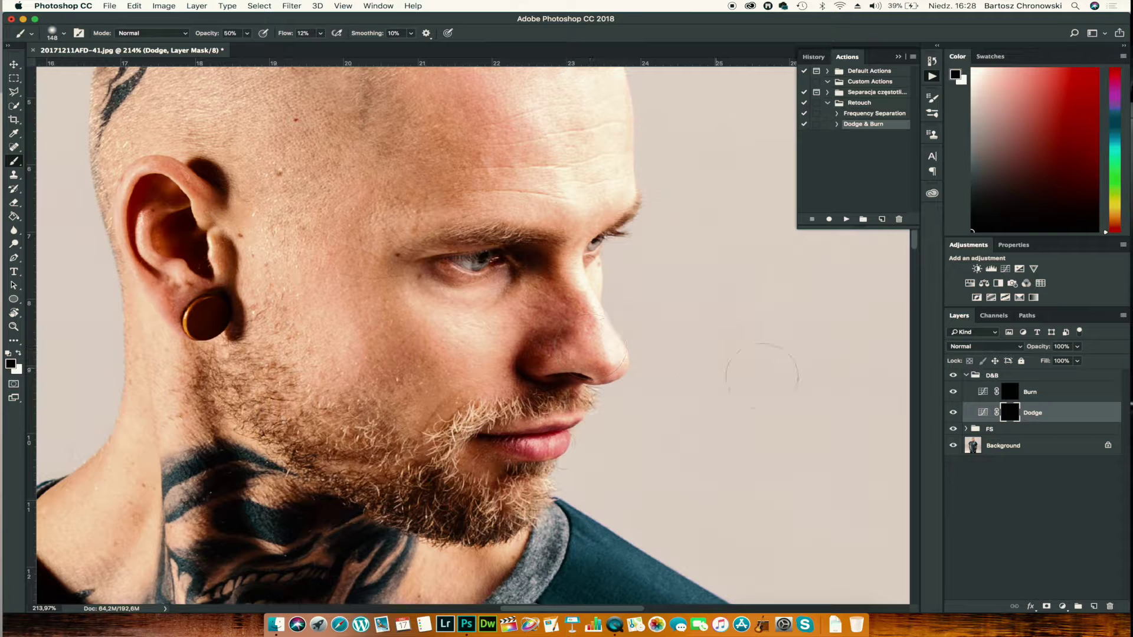
Display the Dodge mask on its own and paint faint white test strokes across it
{"action": "left_click", "coordinate": [1010, 416], "text": "alt"}
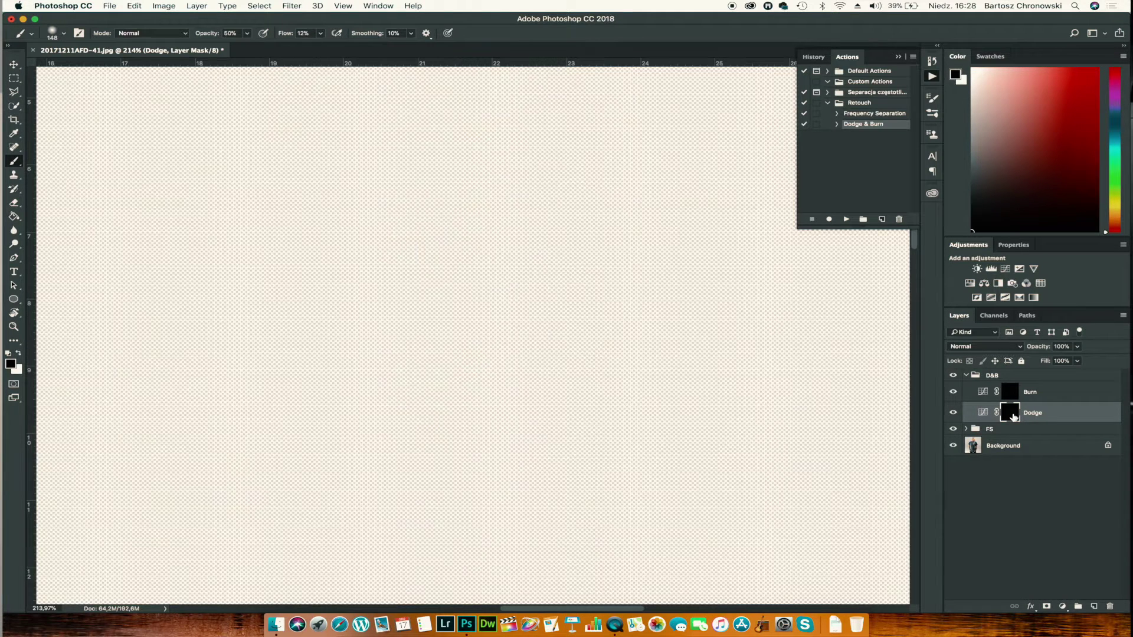
{"action": "key", "text": "x"}
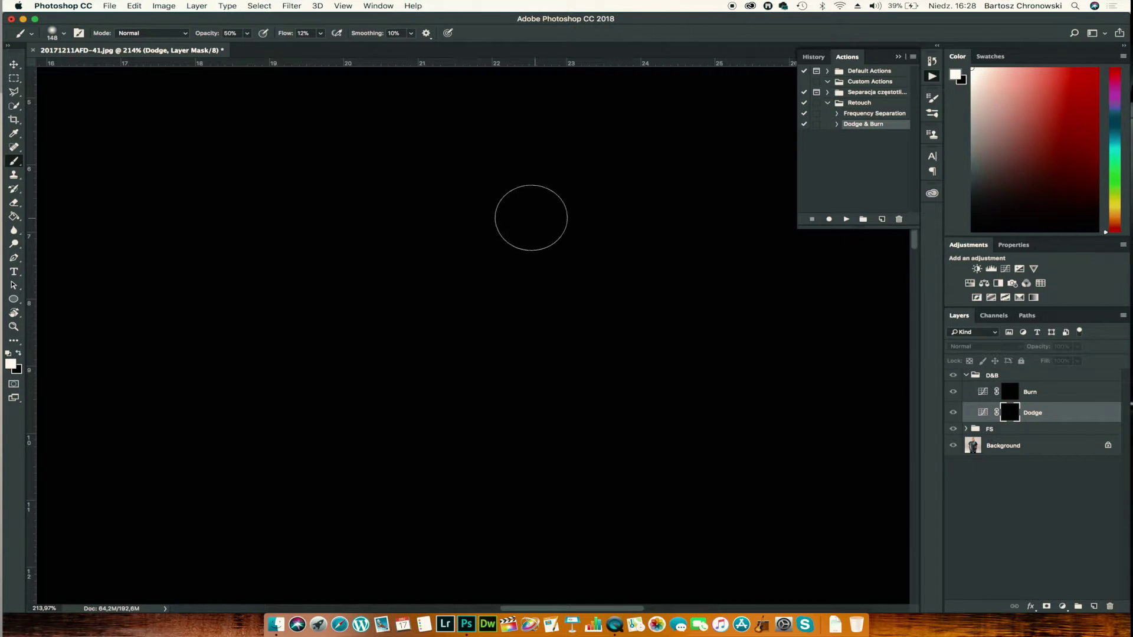
{"action": "left_click_drag", "start_coordinate": [520, 216], "coordinate": [381, 301]}
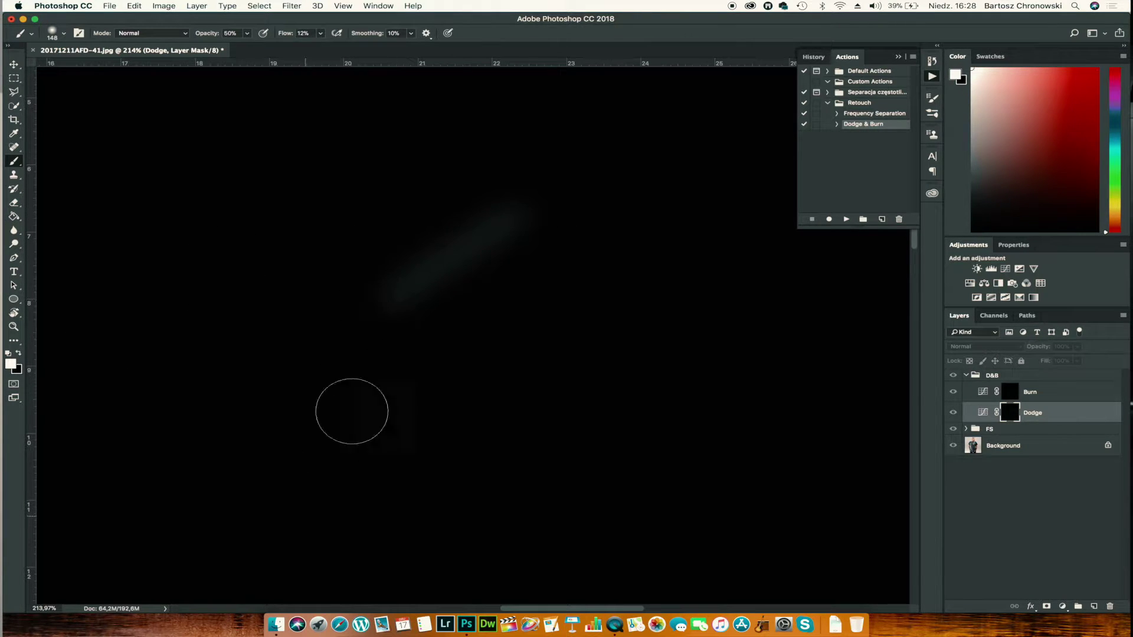
{"action": "mouse_move", "coordinate": [443, 228]}
{"action": "left_mouse_down"}
{"action": "mouse_move", "coordinate": [339, 258]}
{"action": "mouse_move", "coordinate": [318, 285]}
{"action": "mouse_move", "coordinate": [410, 252]}
{"action": "mouse_move", "coordinate": [374, 242]}
{"action": "mouse_move", "coordinate": [390, 240]}
{"action": "mouse_move", "coordinate": [351, 250]}
{"action": "mouse_move", "coordinate": [393, 236]}
{"action": "left_mouse_up"}
Paint over the test strokes with black on the Dodge mask and return to the image view
{"action": "key", "text": "x"}
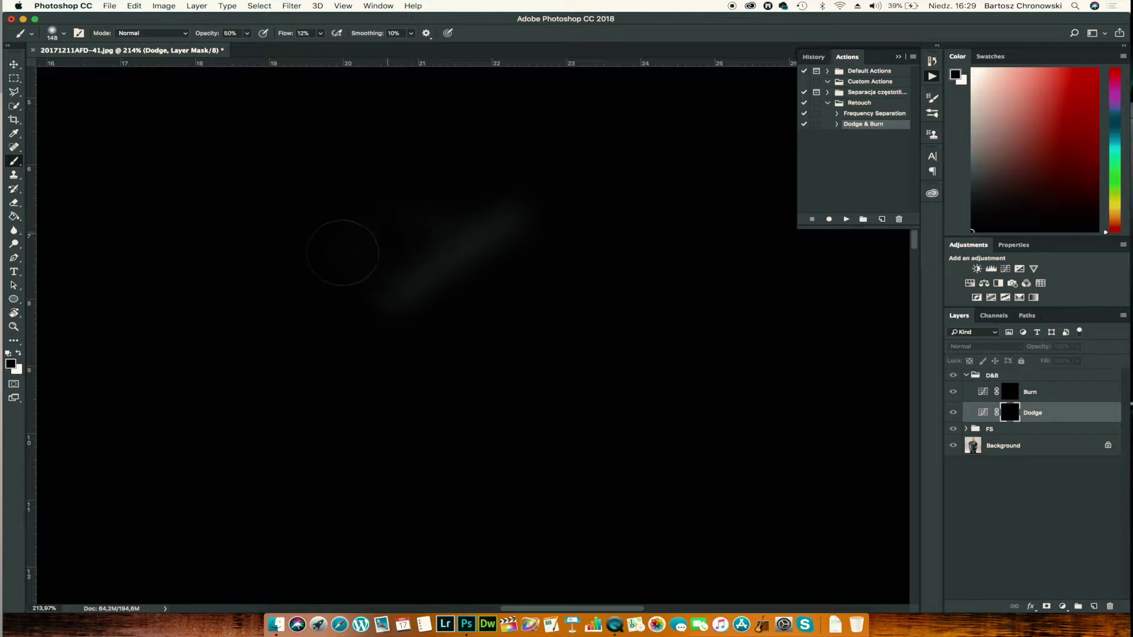
{"action": "mouse_move", "coordinate": [462, 217]}
{"action": "left_mouse_down"}
{"action": "mouse_move", "coordinate": [393, 301]}
{"action": "mouse_move", "coordinate": [478, 242]}
{"action": "mouse_move", "coordinate": [431, 260]}
{"action": "mouse_move", "coordinate": [472, 245]}
{"action": "left_mouse_up"}
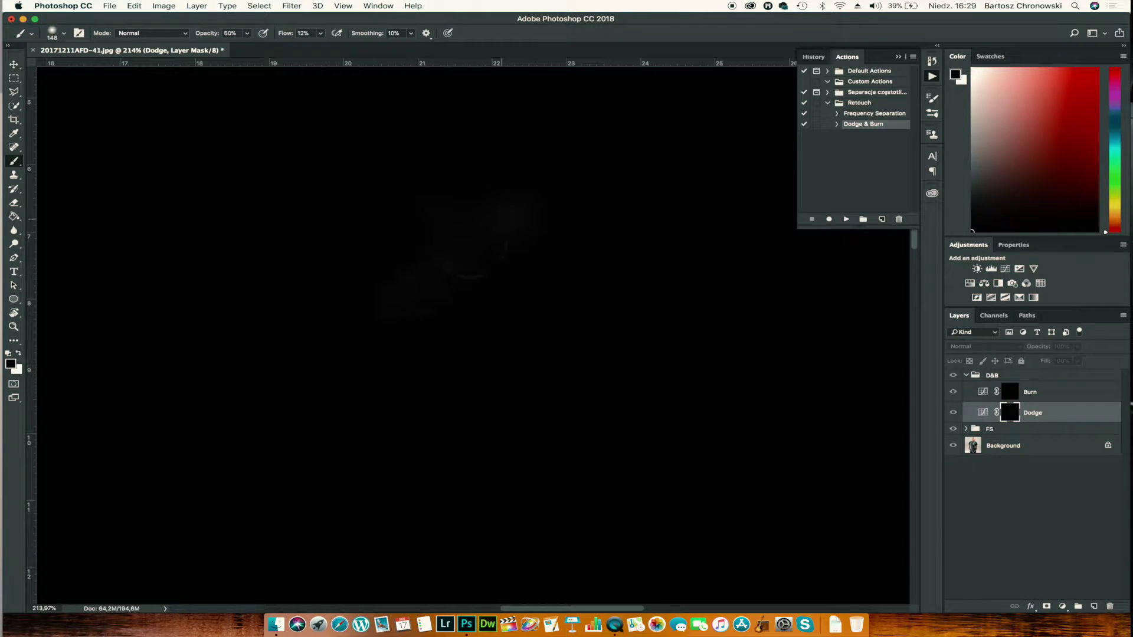
{"action": "left_click_drag", "start_coordinate": [406, 282], "coordinate": [401, 299]}
{"action": "left_click_drag", "start_coordinate": [378, 260], "coordinate": [490, 207]}
{"action": "left_click", "coordinate": [1010, 413], "text": "alt"}
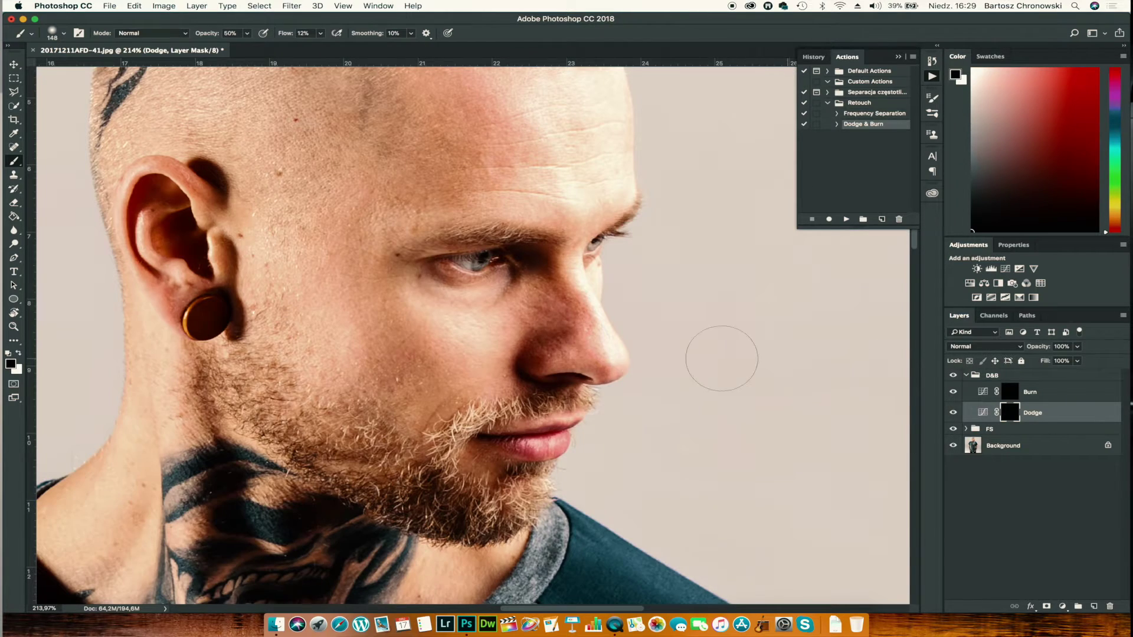
Brush on the Dodge mask with a 14 px tip over the skin under the eye and on the cheek beside the nose
{"action": "key", "text": "z"}
{"action": "left_click_drag", "start_coordinate": [507, 295], "coordinate": [558, 289]}
{"action": "key", "text": "b"}
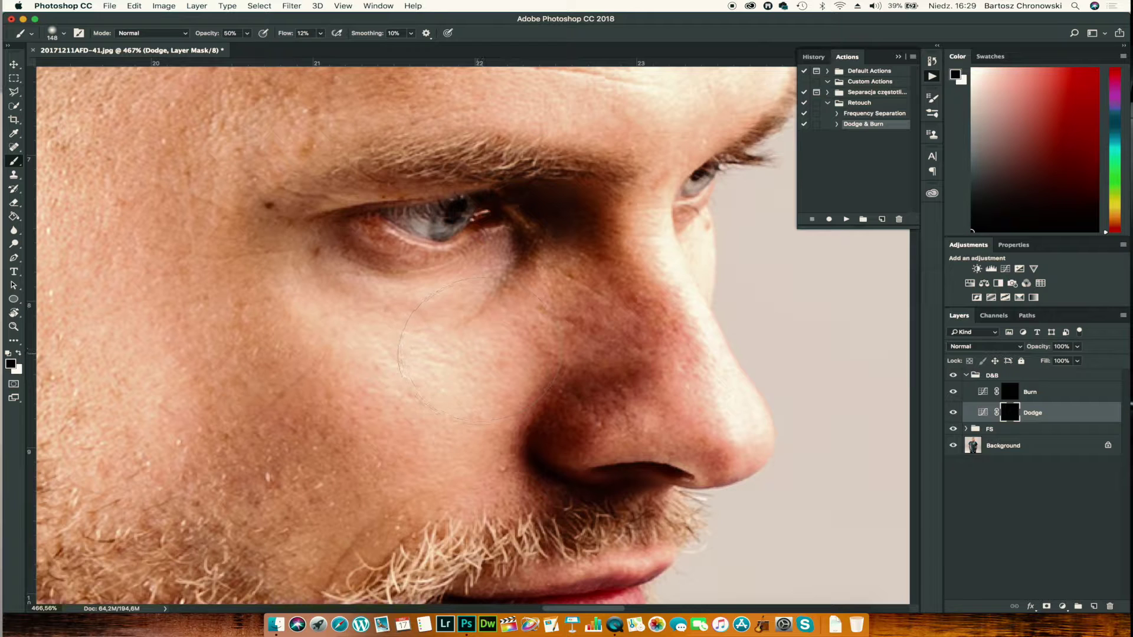
{"action": "key", "text": "bracketleft"}
{"action": "key", "text": "bracketleft"}
{"action": "key", "text": "bracketleft"}
{"action": "key", "text": "bracketleft"}
{"action": "key", "text": "bracketleft"}
{"action": "key", "text": "bracketleft"}
{"action": "key", "text": "bracketleft"}
{"action": "left_click_drag", "start_coordinate": [363, 247], "coordinate": [357, 258]}
{"action": "left_click_drag", "start_coordinate": [452, 324], "coordinate": [472, 323]}
{"action": "mouse_move", "coordinate": [498, 337]}
{"action": "left_mouse_down"}
{"action": "mouse_move", "coordinate": [452, 340]}
{"action": "mouse_move", "coordinate": [592, 337]}
{"action": "mouse_move", "coordinate": [467, 341]}
{"action": "left_mouse_up"}
{"action": "key", "text": "x"}
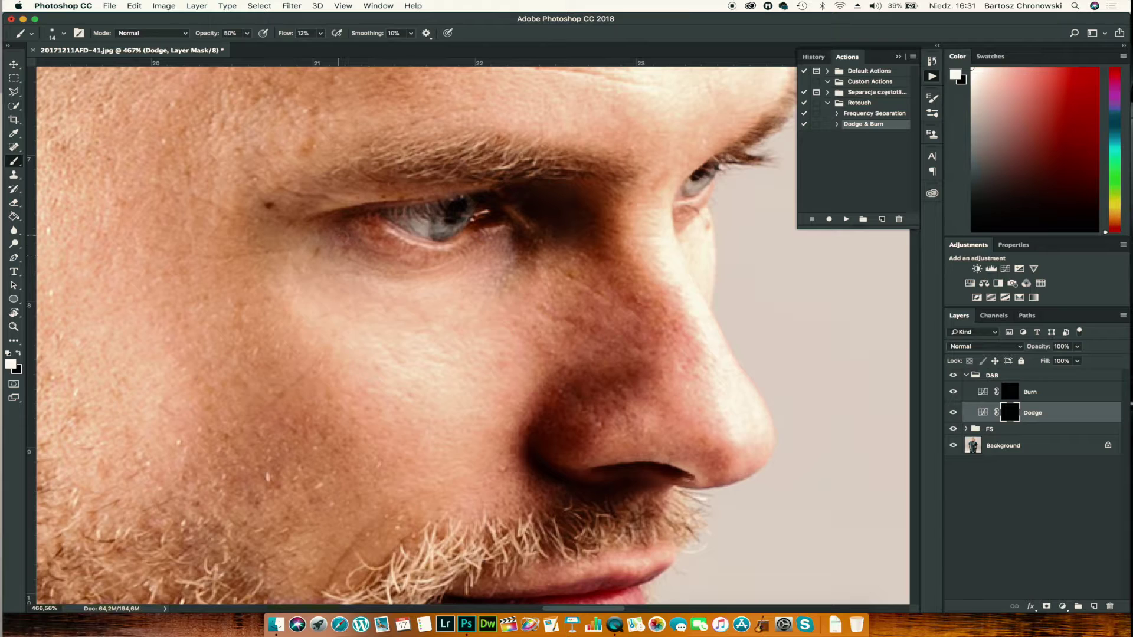
Collapse the D&B group and toggle its visibility to compare the portrait with and without the dodging
{"action": "key", "text": "z"}
{"action": "mouse_move", "coordinate": [561, 345]}
{"action": "left_mouse_down"}
{"action": "mouse_move", "coordinate": [481, 377]}
{"action": "mouse_move", "coordinate": [492, 378]}
{"action": "left_mouse_up"}
{"action": "key", "text": "b"}
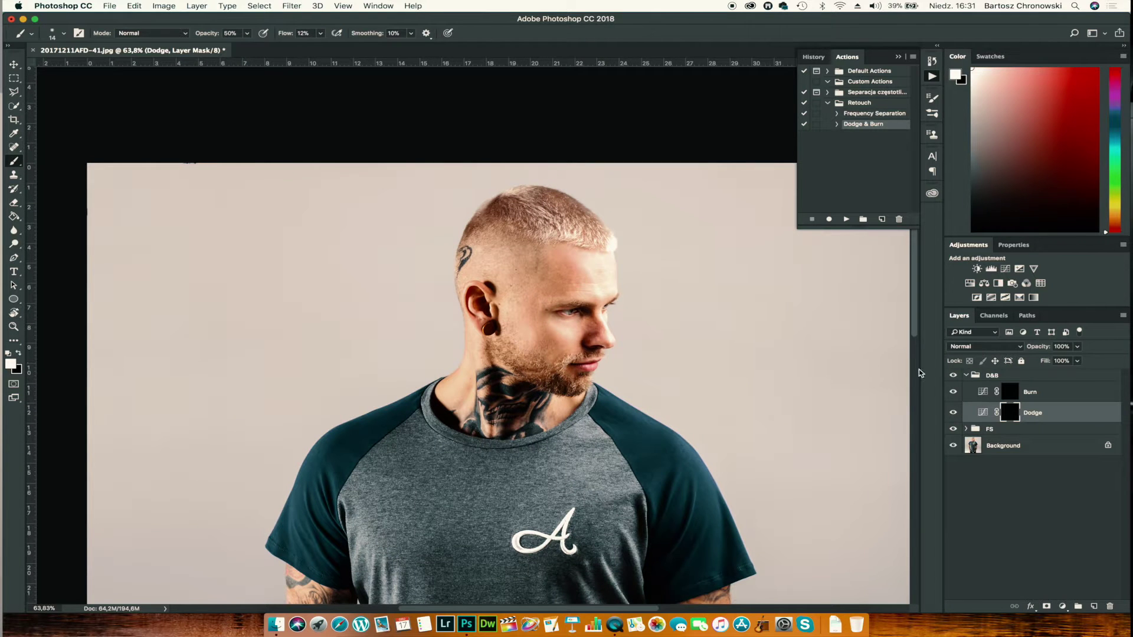
{"action": "left_click", "coordinate": [965, 375]}
{"action": "left_click", "coordinate": [954, 376]}
{"action": "left_click", "coordinate": [953, 376]}
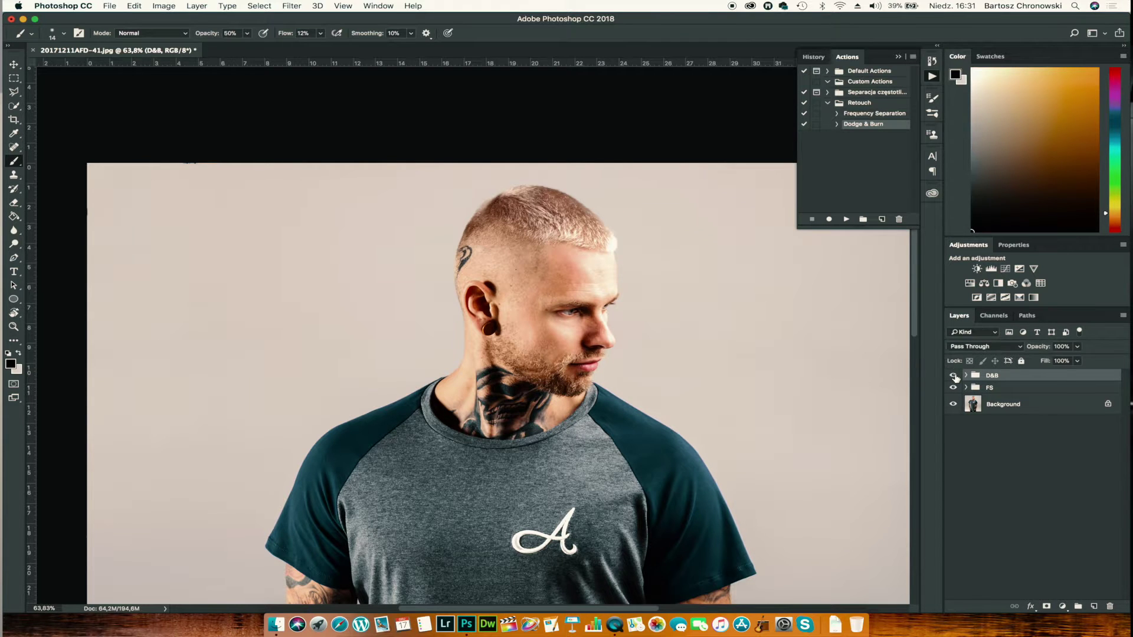
{"action": "left_click", "coordinate": [954, 376]}
{"action": "left_click", "coordinate": [954, 376]}
{"action": "left_click", "coordinate": [954, 376]}
{"action": "left_click", "coordinate": [954, 376]}
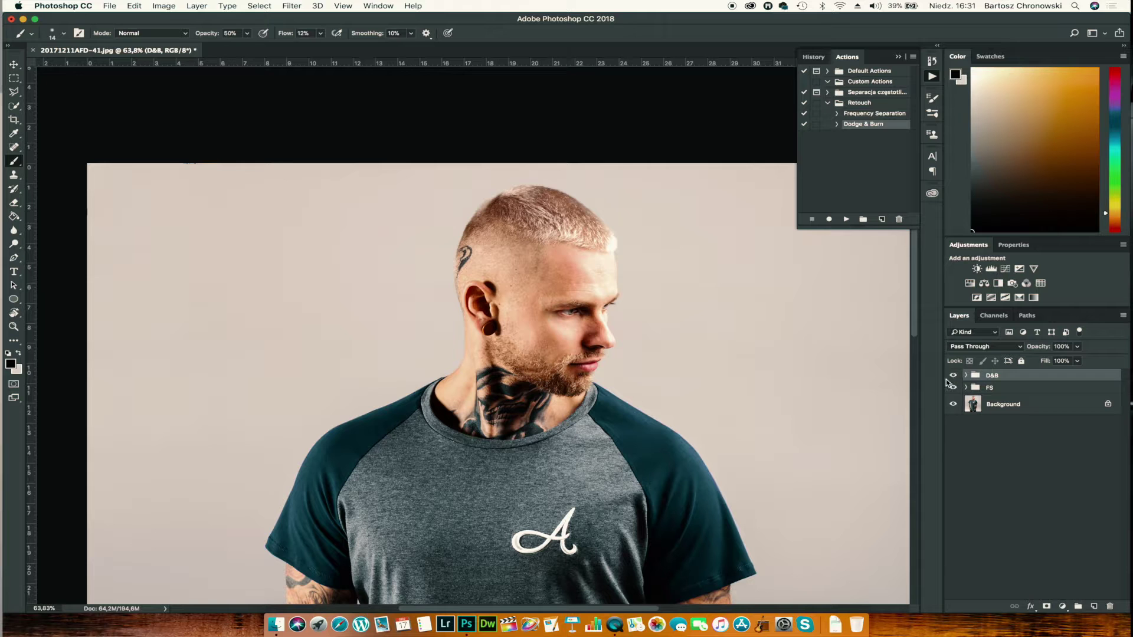
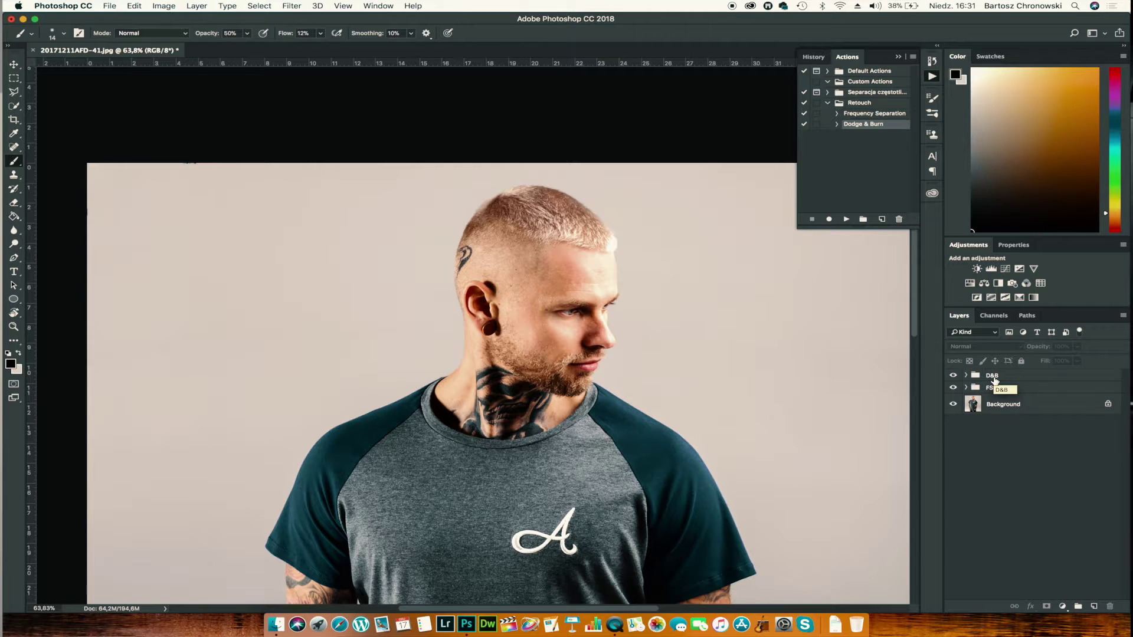
Duplicate the D&B group, rename the copy to "D&B eyes" and expand it
{"action": "left_click", "coordinate": [995, 381]}
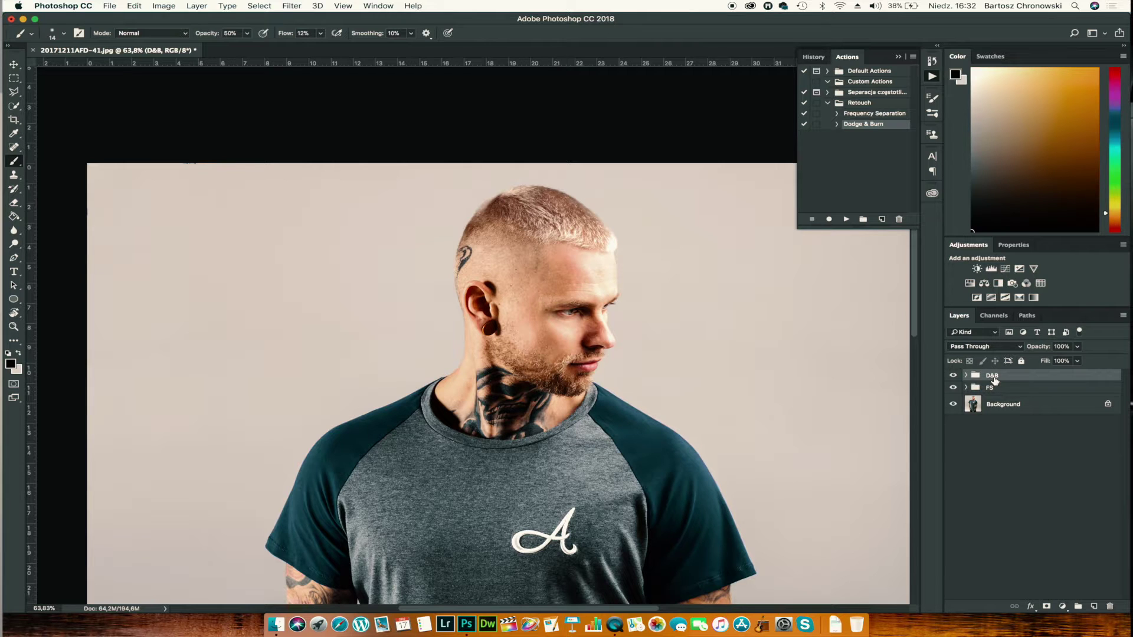
{"action": "key", "text": "super+j"}
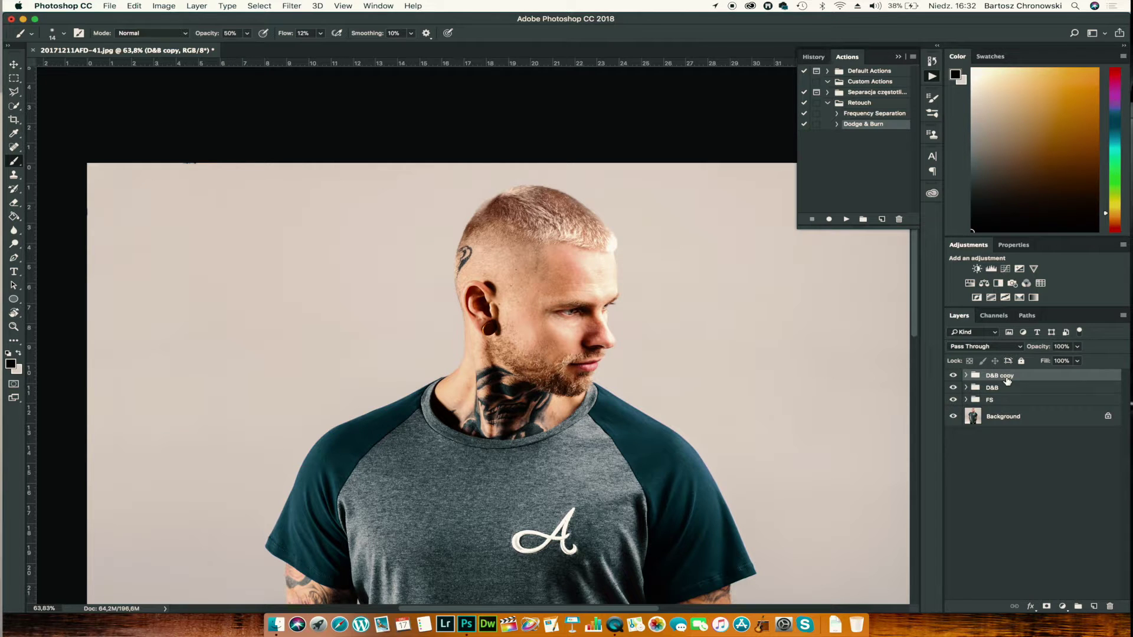
{"action": "double_click", "coordinate": [1007, 378]}
{"action": "key", "text": "Right"}
{"action": "key", "text": "BackSpace"}
{"action": "key", "text": "BackSpace"}
{"action": "key", "text": "BackSpace"}
{"action": "type", "text": "eyes"}
{"action": "key", "text": "Return"}
{"action": "left_click", "coordinate": [966, 375]}
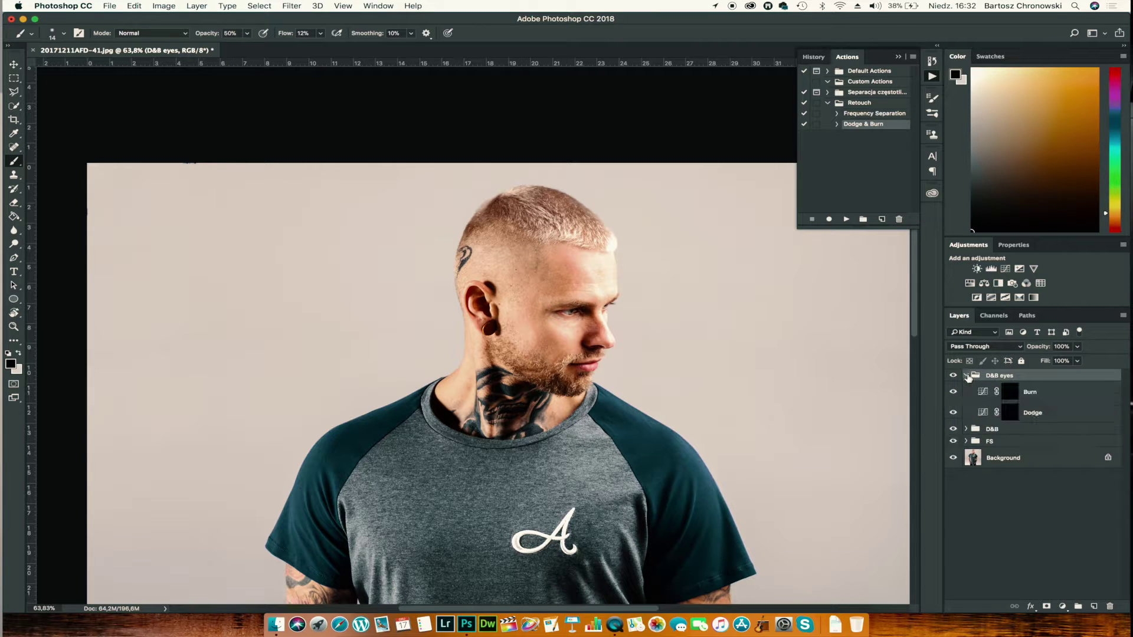
Target the Dodge mask in the D&B eyes group with white as the painting colour for brightening the iris
{"action": "left_click", "coordinate": [1009, 413]}
{"action": "key", "text": "x"}
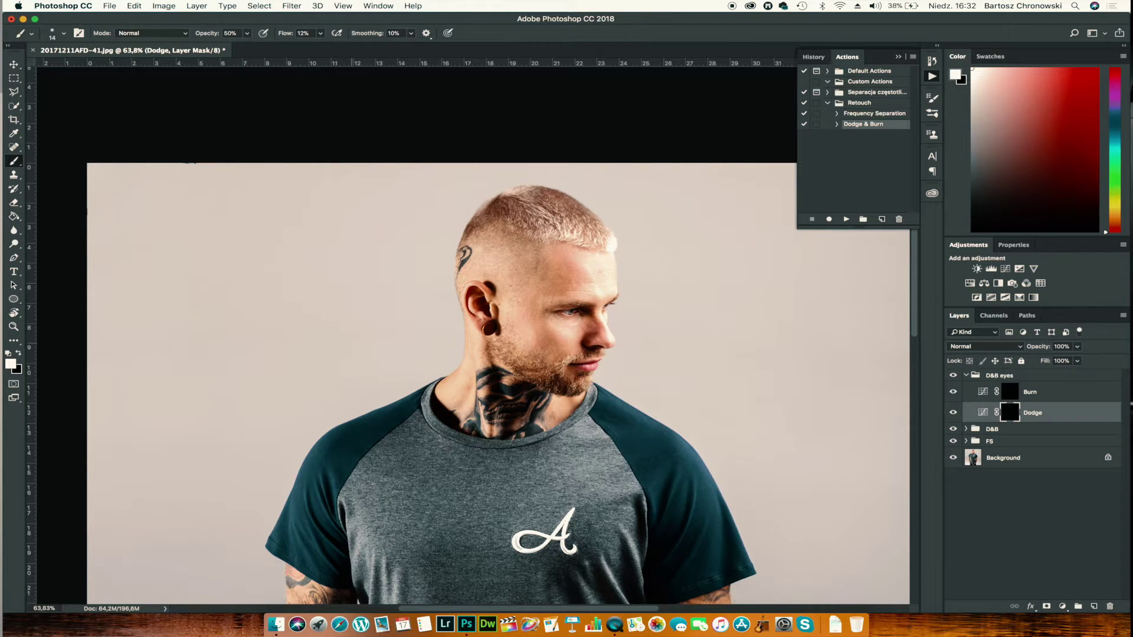
{"action": "scroll", "coordinate": [566, 317], "scroll_direction": "up", "scroll_amount": 5}
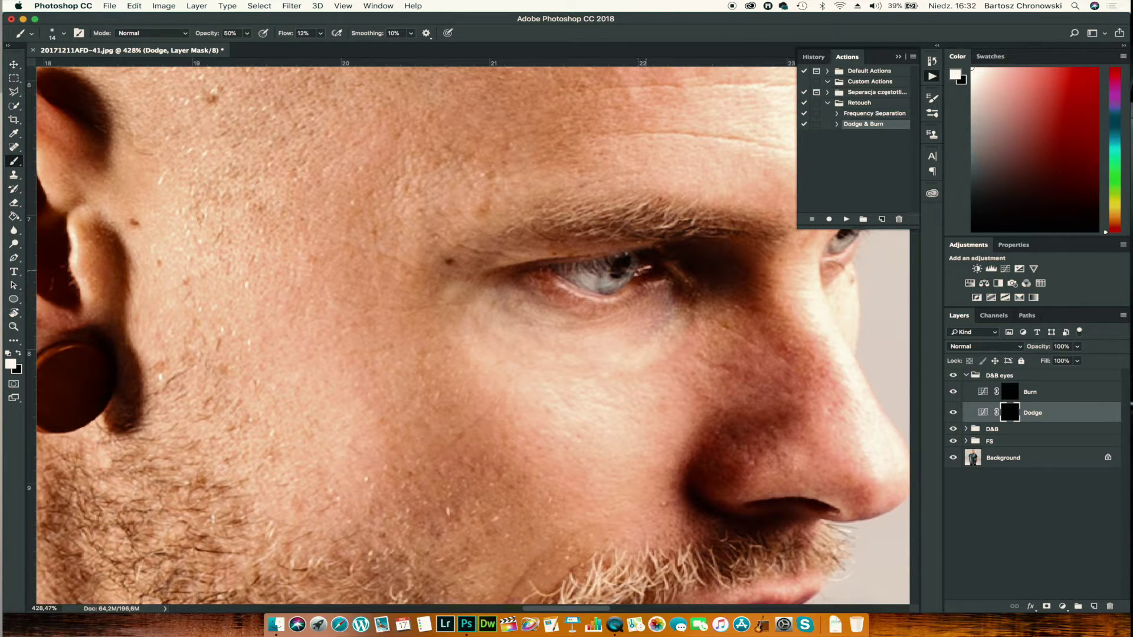
{"action": "scroll", "coordinate": [652, 284], "scroll_direction": "right", "scroll_amount": 5}
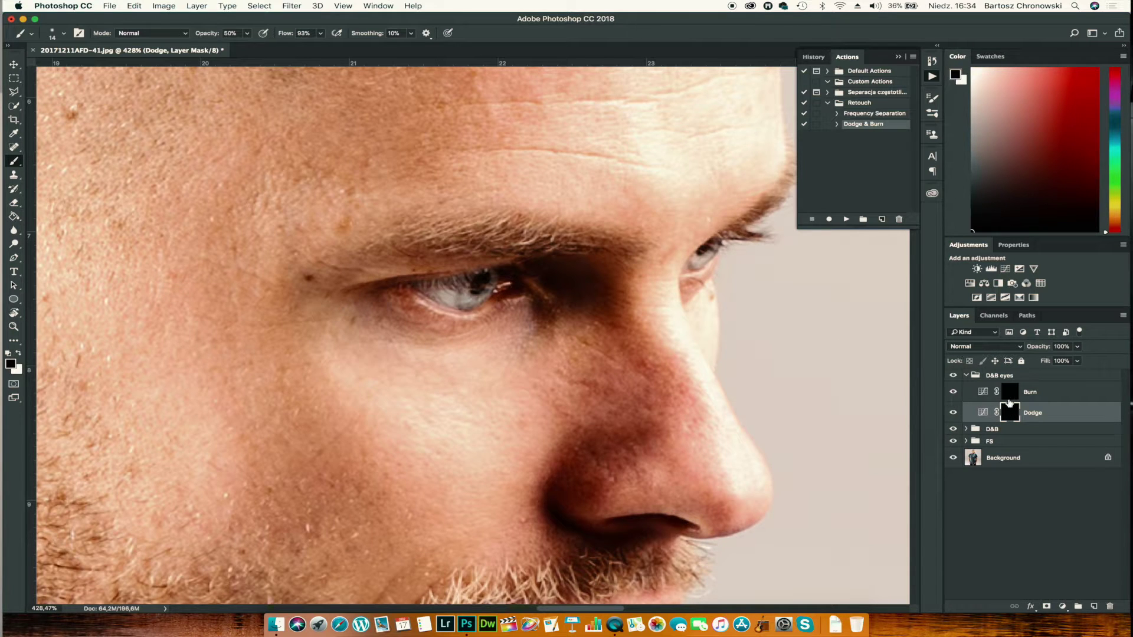
Toggle the visibility of the D&B eyes Dodge layer repeatedly to compare the eye with and without brightening
{"action": "left_click", "coordinate": [953, 413]}
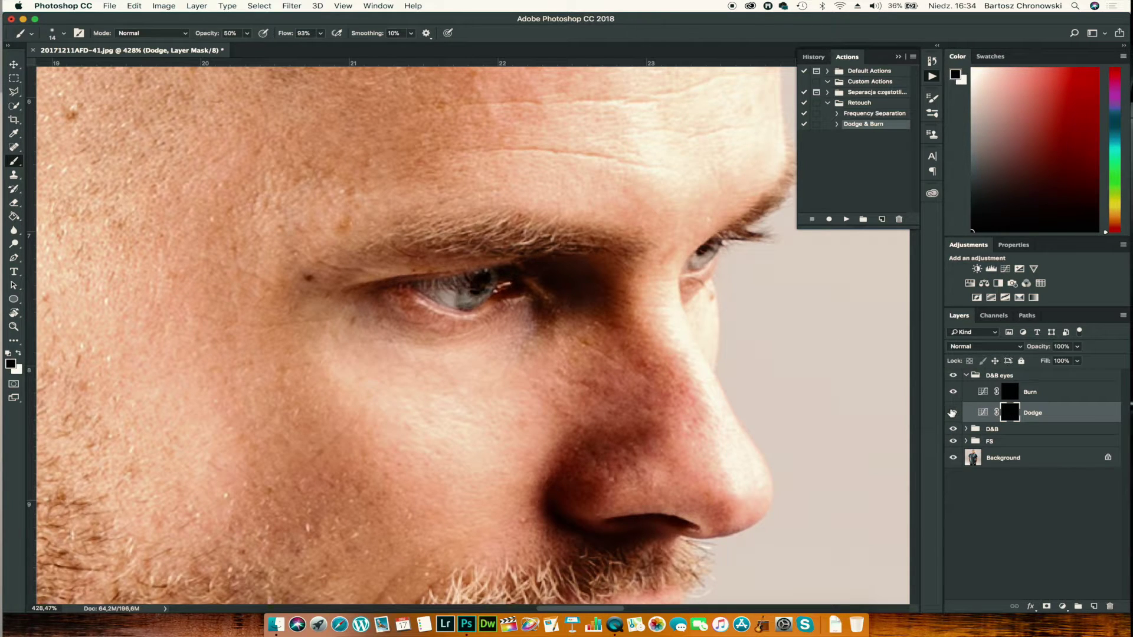
{"action": "left_click", "coordinate": [953, 413]}
{"action": "left_click", "coordinate": [953, 413]}
{"action": "left_click", "coordinate": [952, 414]}
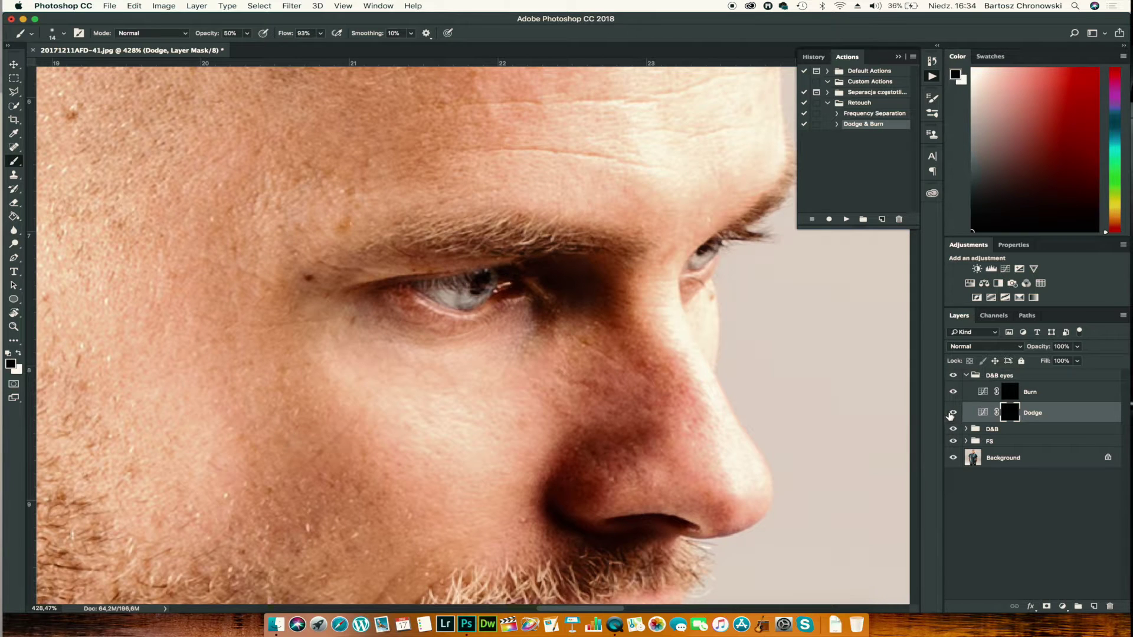
{"action": "left_click", "coordinate": [953, 413]}
{"action": "left_click", "coordinate": [953, 414]}
{"action": "left_click", "coordinate": [953, 413]}
{"action": "left_click", "coordinate": [953, 413]}
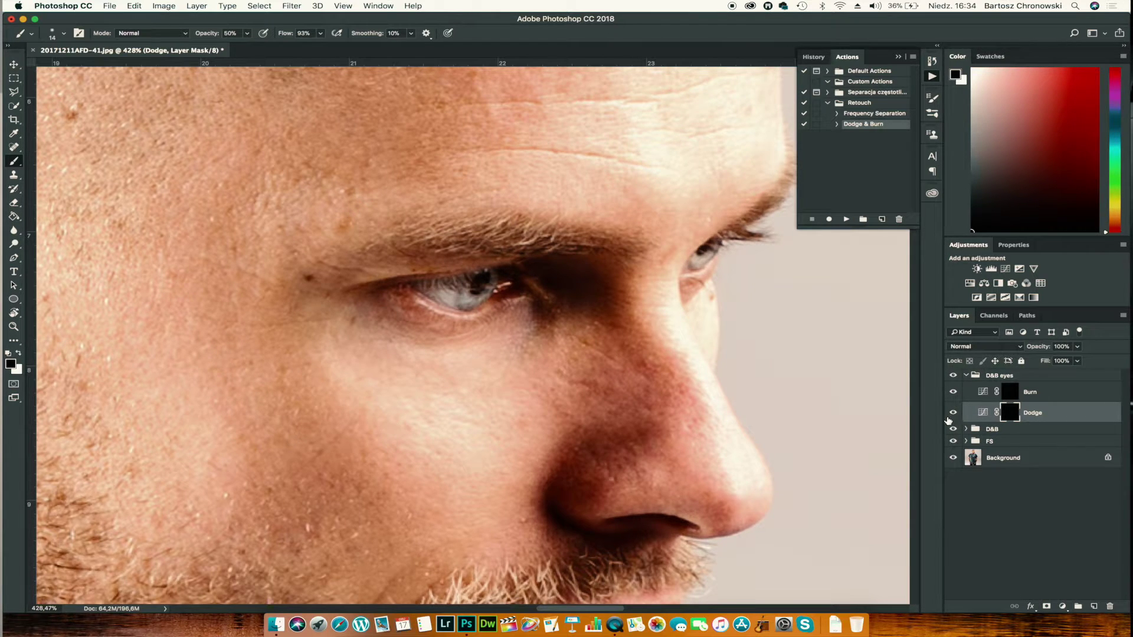
Collapse the D&B eyes group and add a Brightness/Contrast adjustment layer above it with Brightness set to 36
{"action": "left_click", "coordinate": [966, 375]}
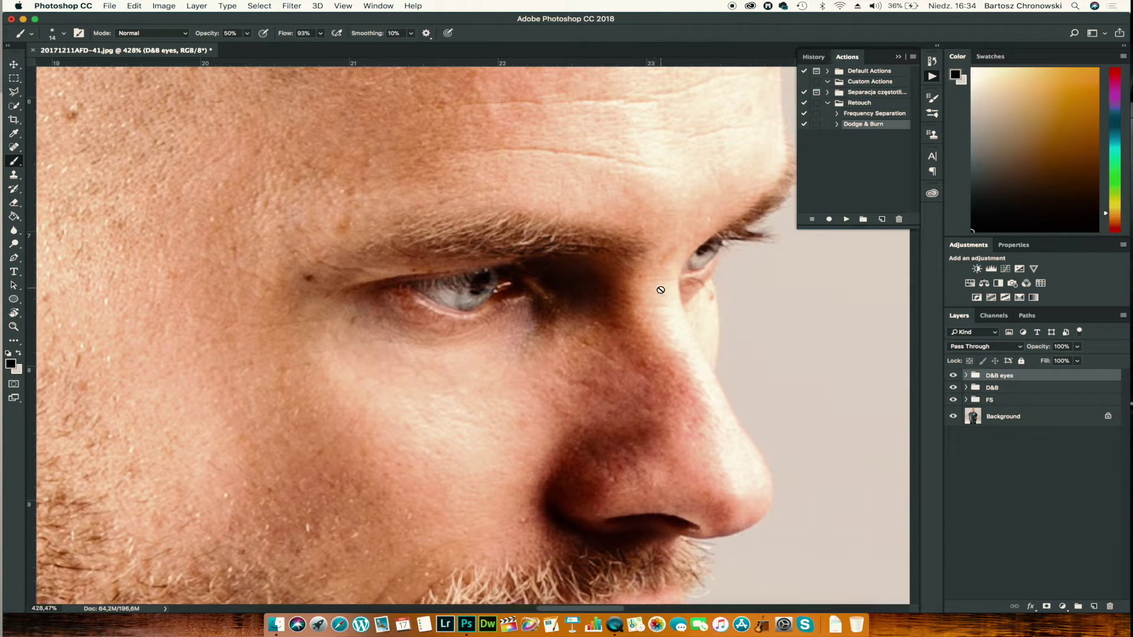
{"action": "key", "text": "z"}
{"action": "left_click_drag", "start_coordinate": [660, 298], "coordinate": [502, 413]}
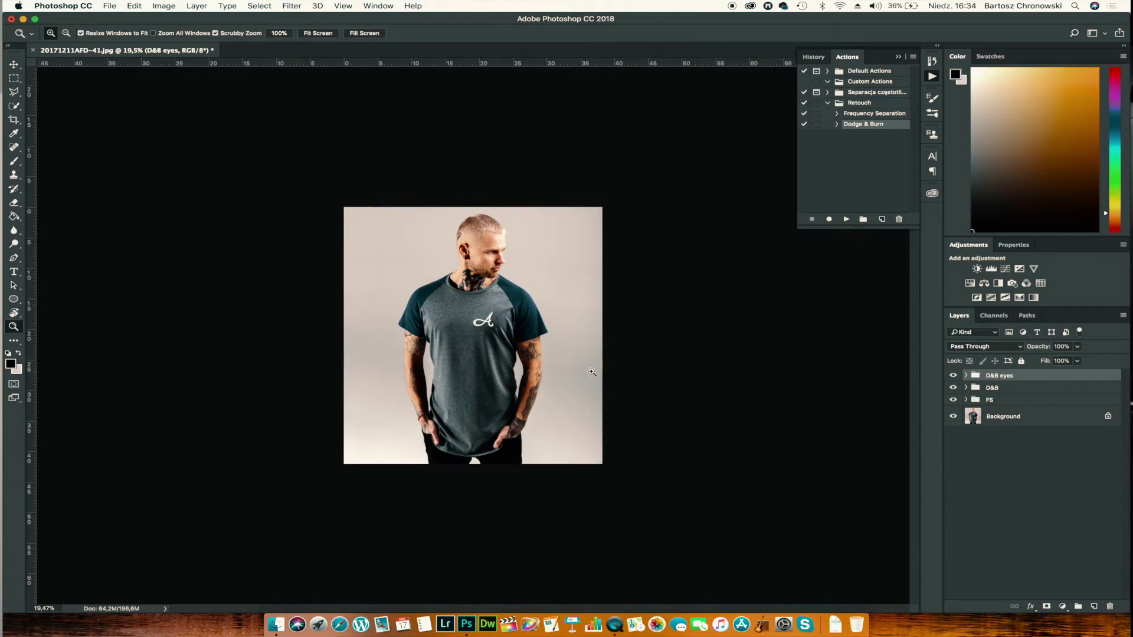
{"action": "key", "text": "b"}
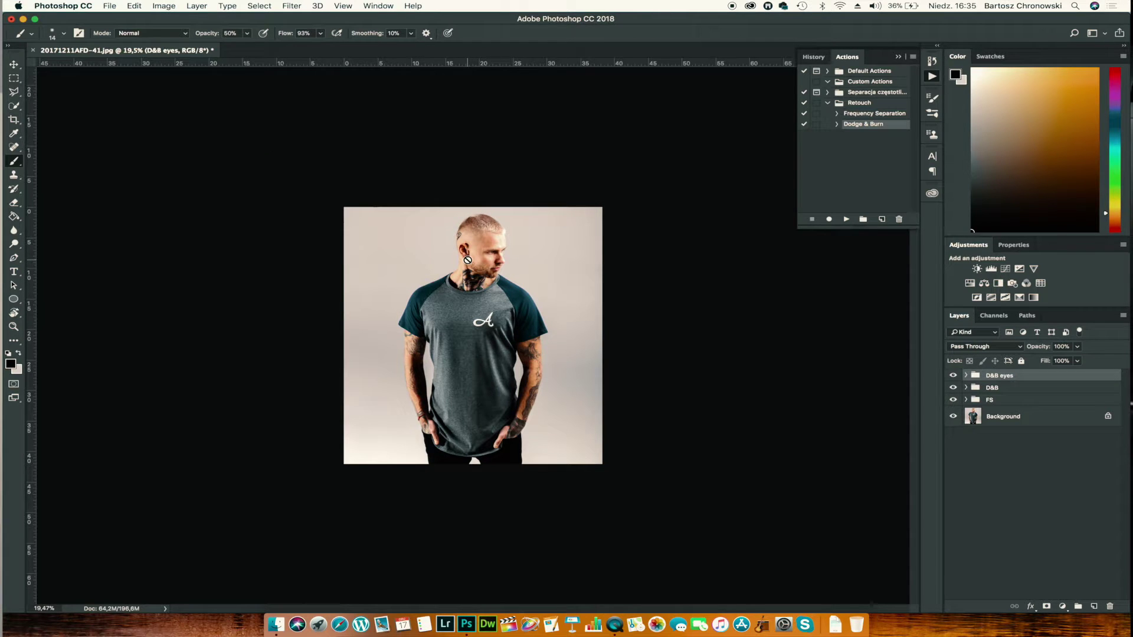
{"action": "left_click", "coordinate": [976, 269]}
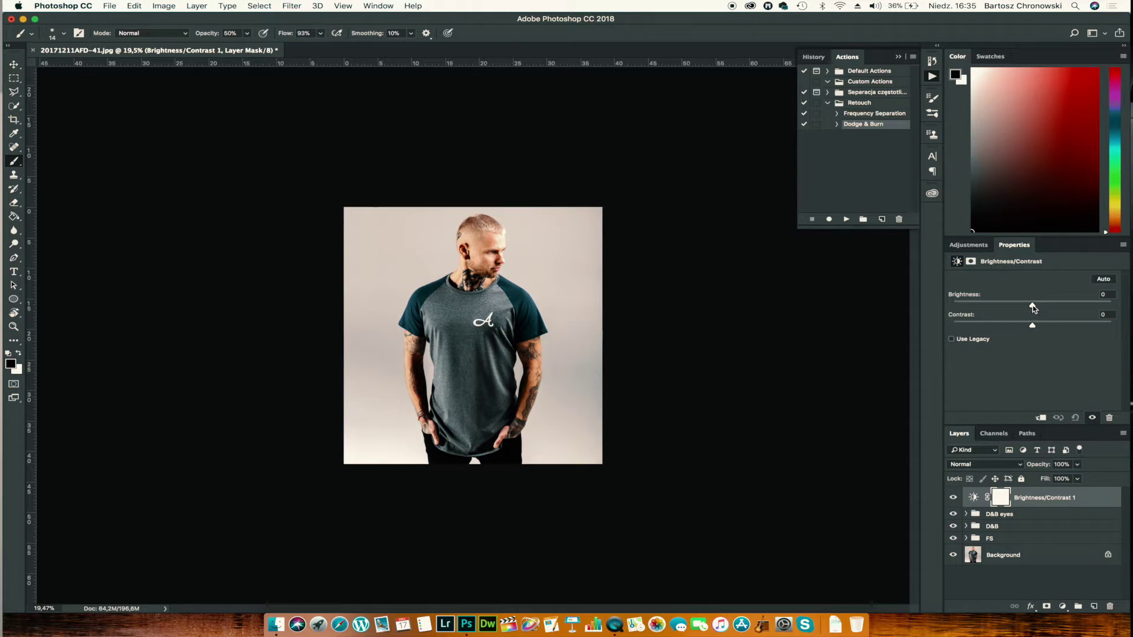
{"action": "left_click_drag", "start_coordinate": [1033, 307], "coordinate": [1052, 307]}
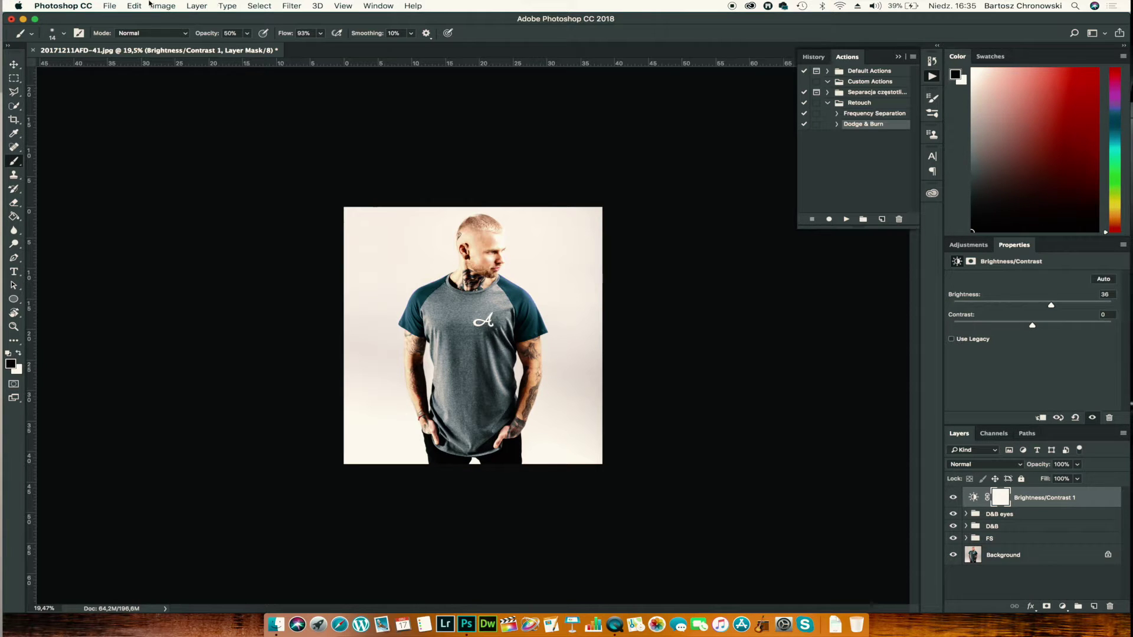
Paint black on the Brightness/Contrast mask over the head and arms with a 371 px brush at 16% flow
{"action": "key", "text": "super+equal"}
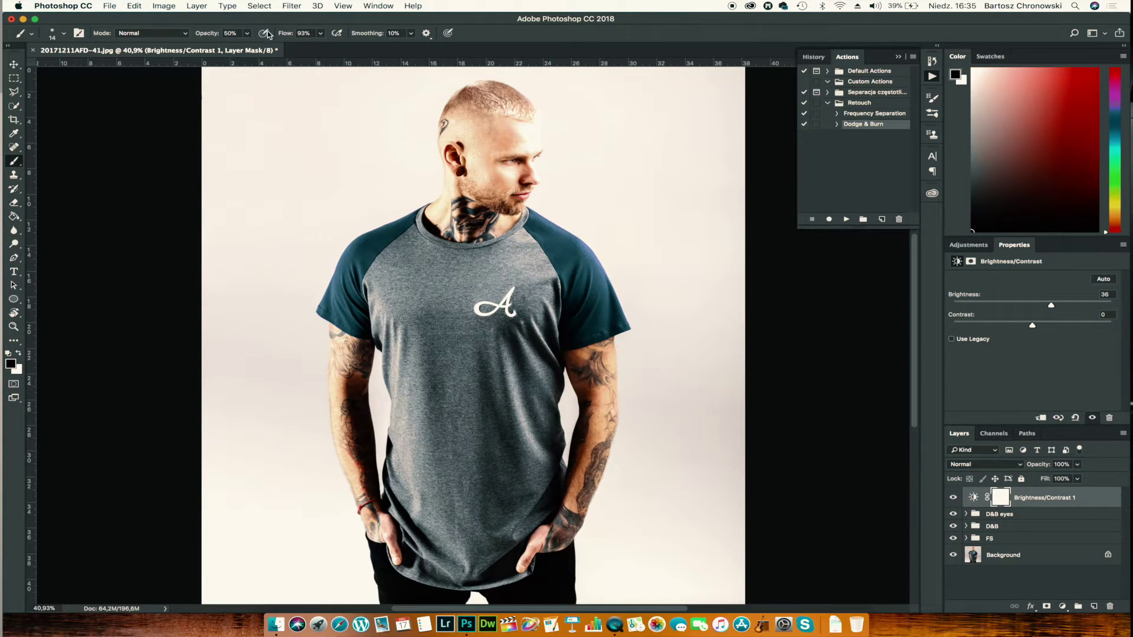
{"action": "left_click_drag", "start_coordinate": [284, 38], "coordinate": [238, 37]}
{"action": "left_click_drag", "start_coordinate": [472, 242], "coordinate": [523, 243]}
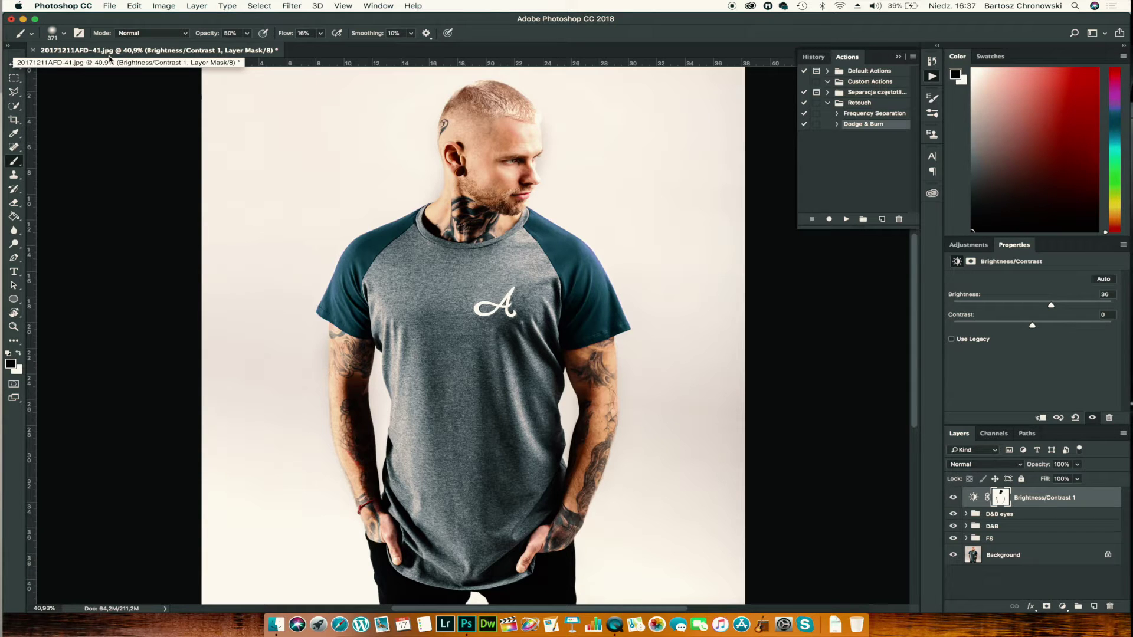
Quick-export the retouched image as 20171211AFD-41.jpg into the JPG subfolder of 20171211AFD
{"action": "left_click", "coordinate": [110, 7]}
{"action": "mouse_move", "coordinate": [136, 145]}
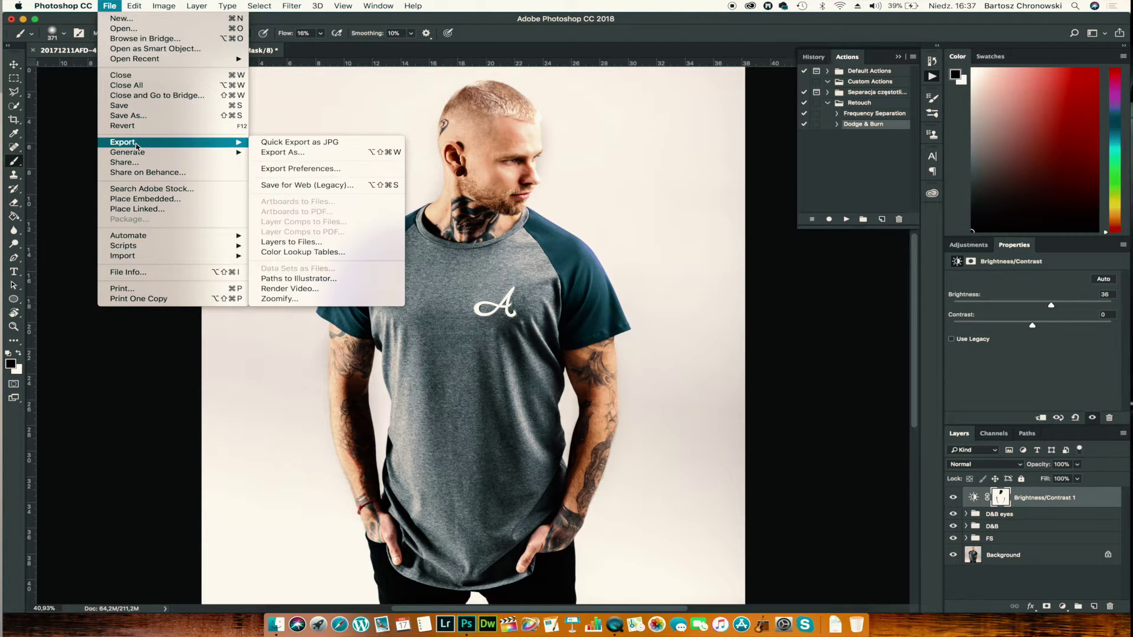
{"action": "left_click", "coordinate": [317, 146]}
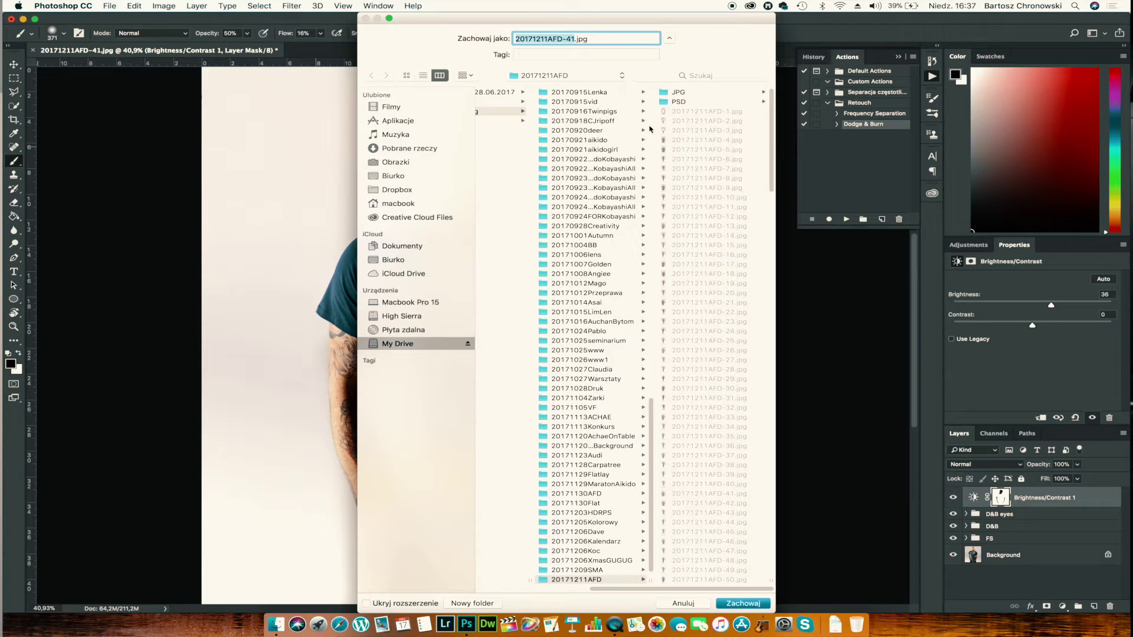
{"action": "left_click", "coordinate": [739, 93]}
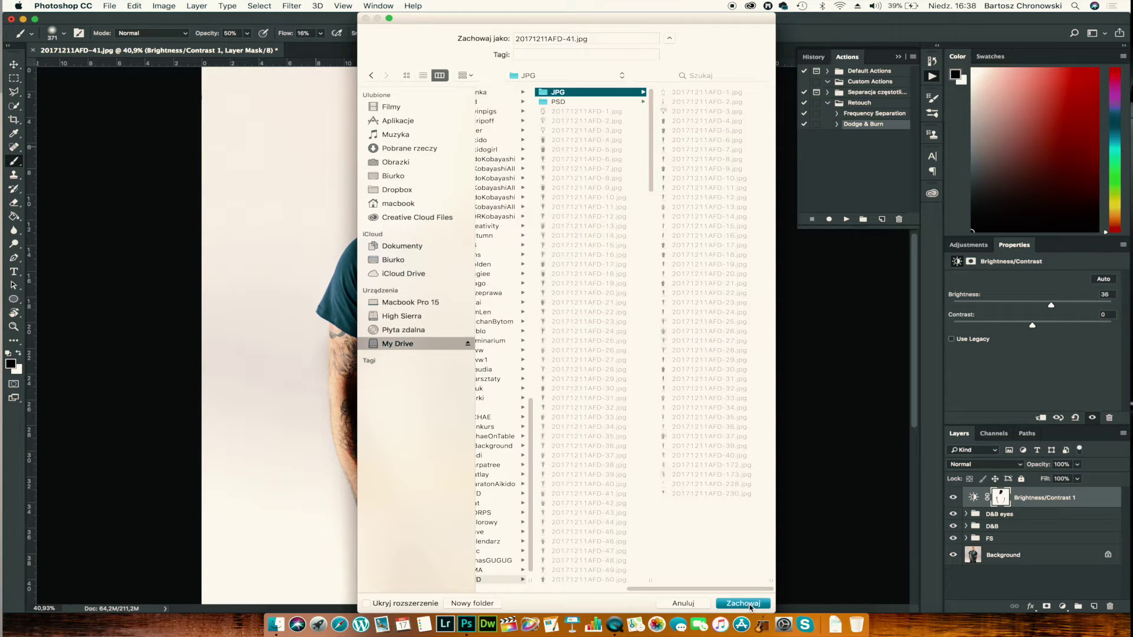
{"action": "scroll", "coordinate": [529, 253], "scroll_direction": "left", "scroll_amount": 5}
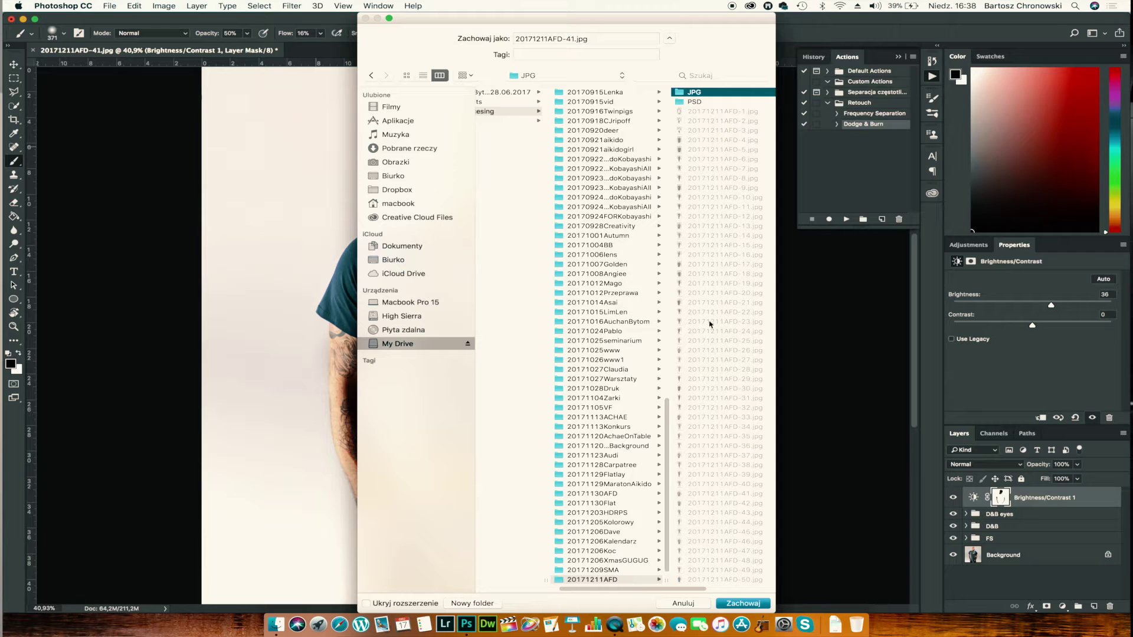
{"action": "scroll", "coordinate": [712, 279], "scroll_direction": "right", "scroll_amount": 4}
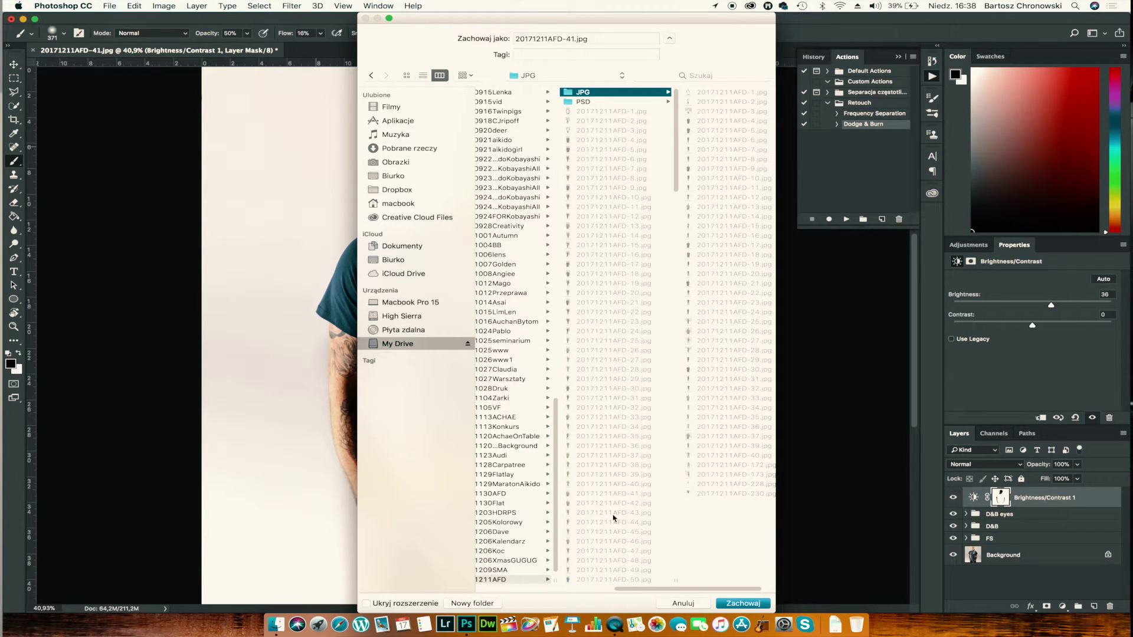
{"action": "scroll", "coordinate": [616, 570], "scroll_direction": "right", "scroll_amount": 2}
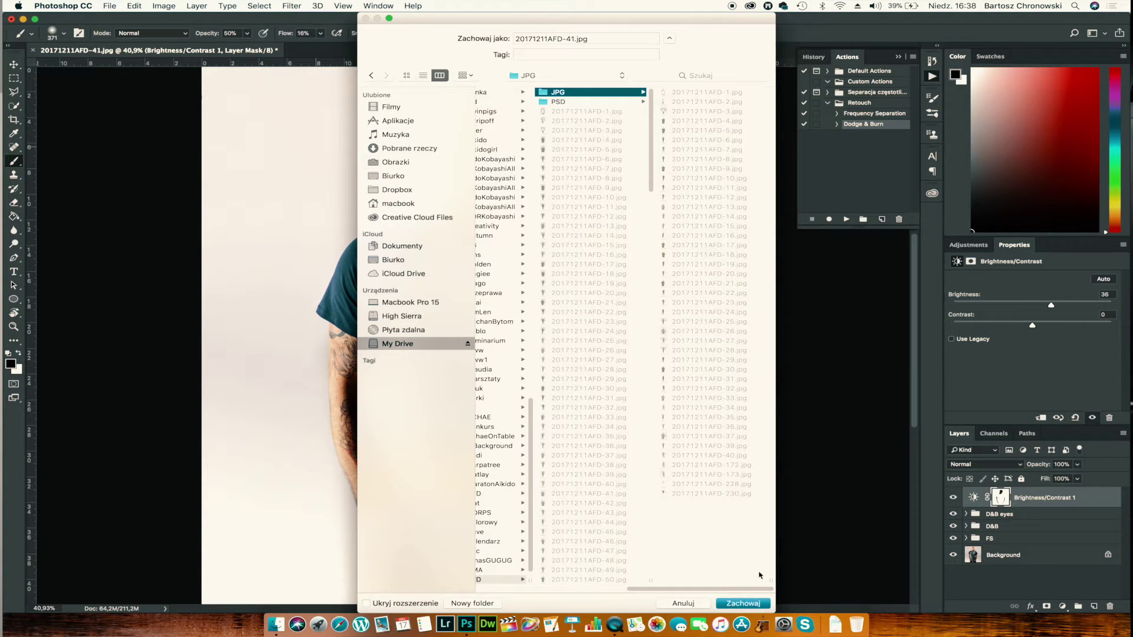
{"action": "left_click", "coordinate": [753, 603]}
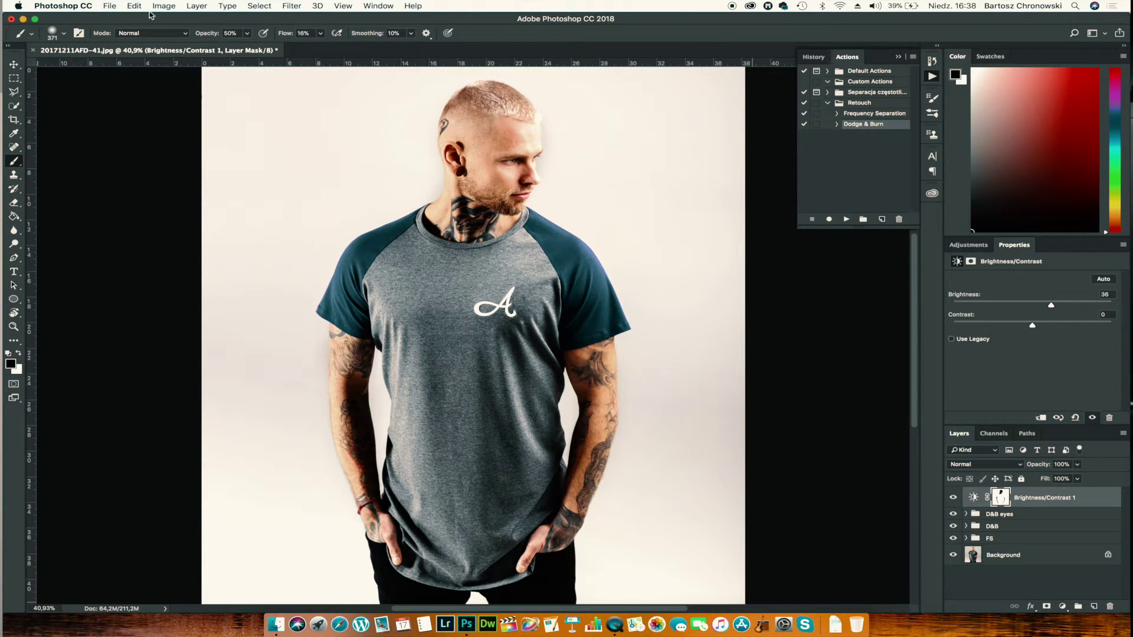
Save the layered document in Photoshop format as 20171211AFD-41.psd in the PSD subfolder, keeping layers and the embedded colour profile
{"action": "left_click", "coordinate": [109, 6]}
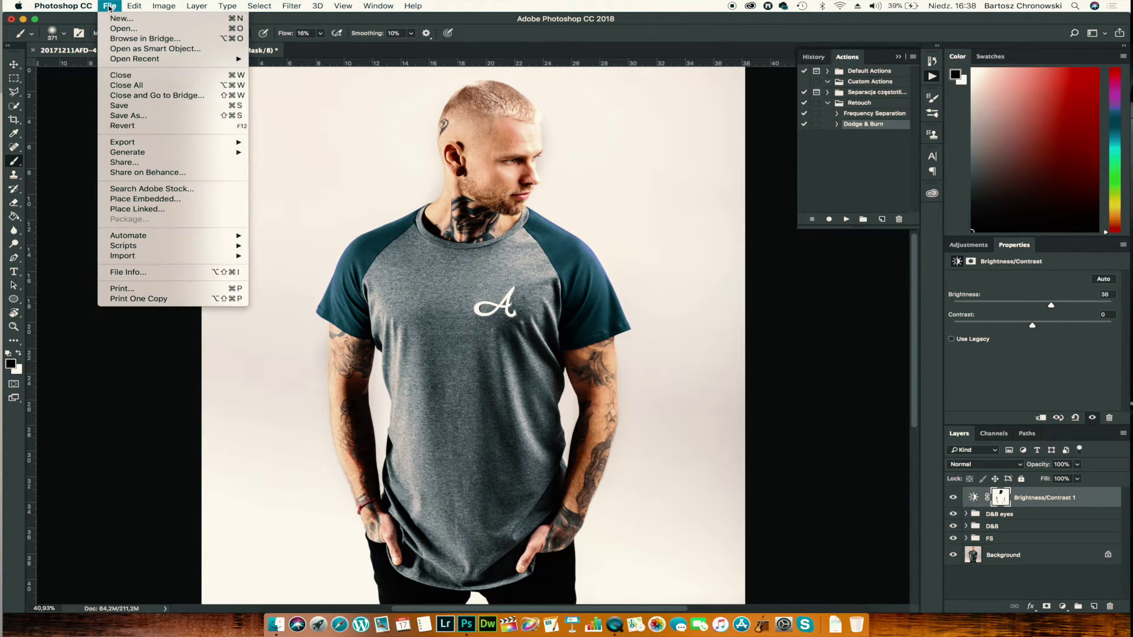
{"action": "left_click", "coordinate": [109, 7]}
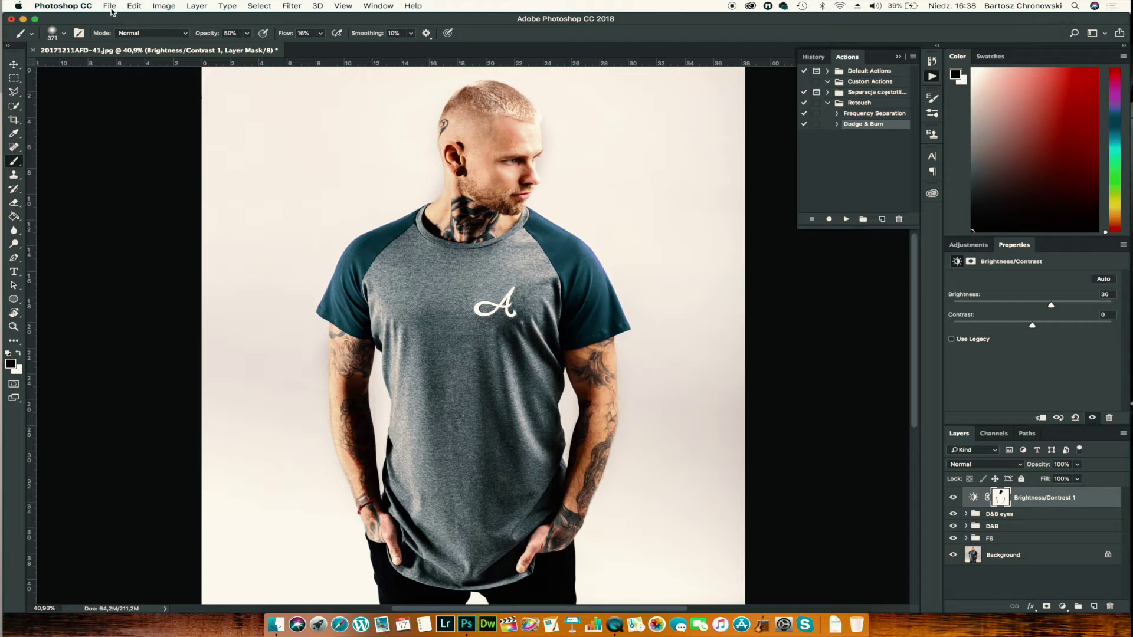
{"action": "left_click", "coordinate": [112, 9]}
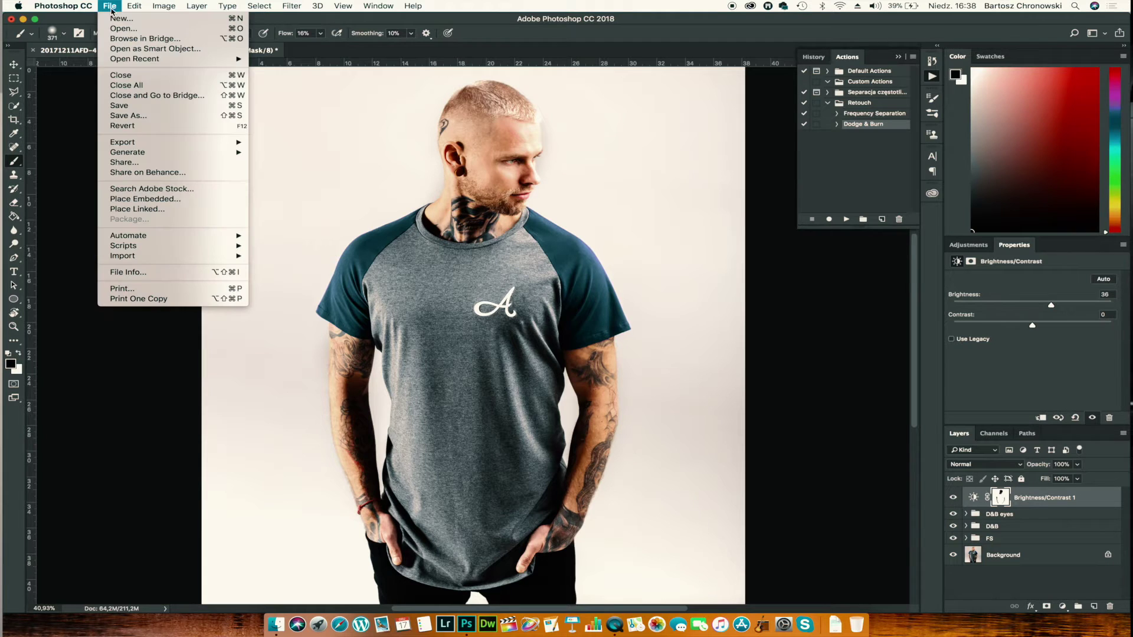
{"action": "left_click", "coordinate": [137, 119]}
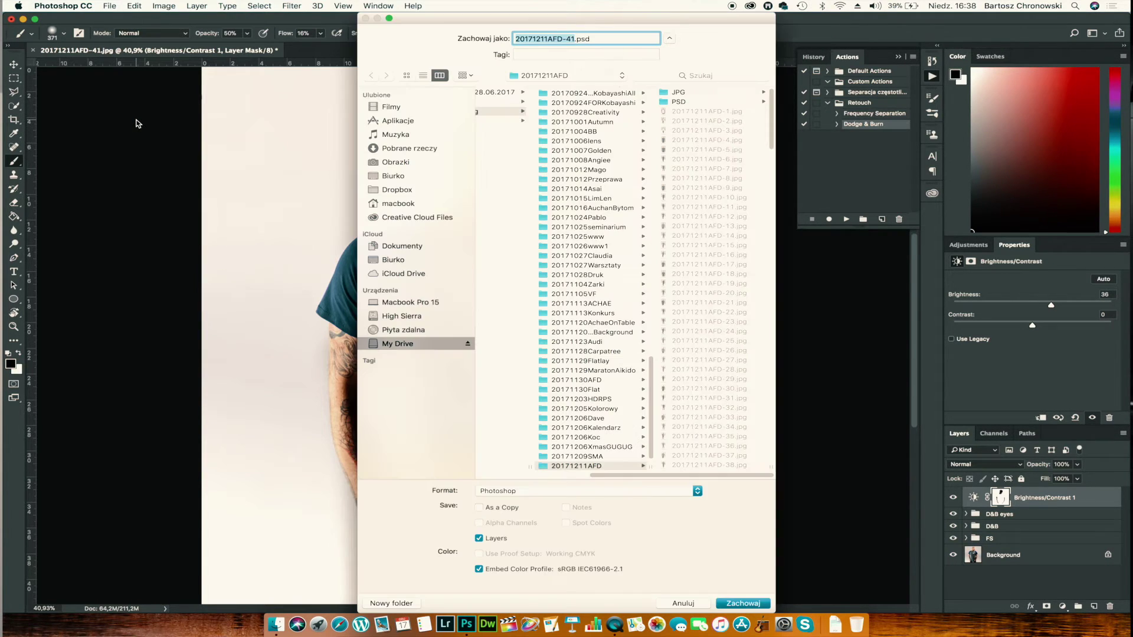
{"action": "left_click", "coordinate": [693, 102]}
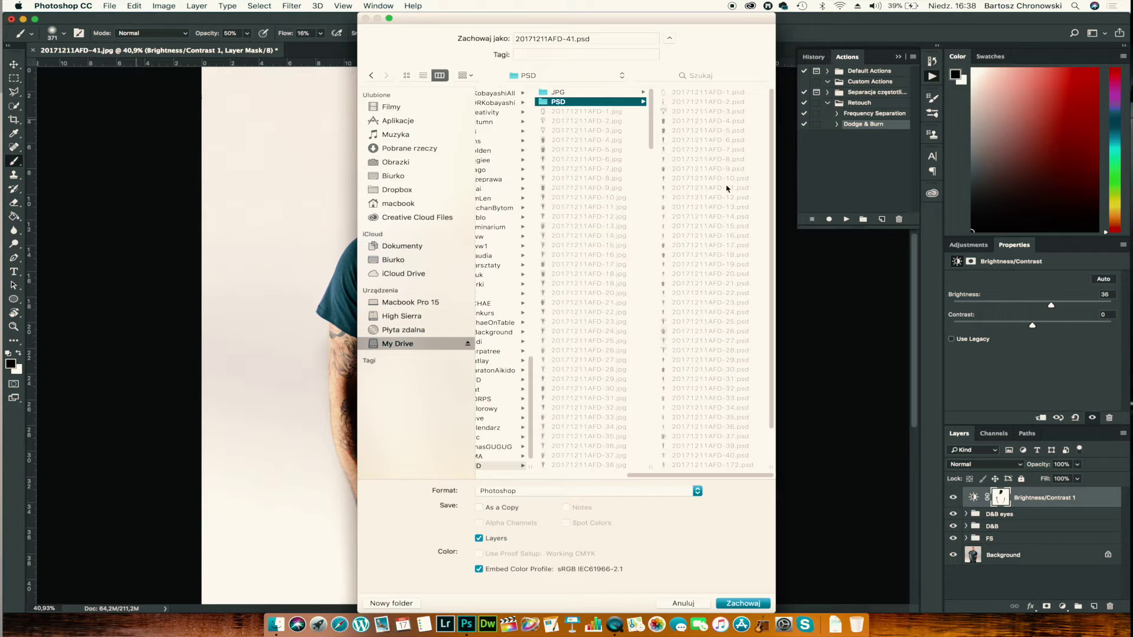
{"action": "scroll", "coordinate": [729, 285], "scroll_direction": "down", "scroll_amount": 3}
{"action": "left_click", "coordinate": [741, 604]}
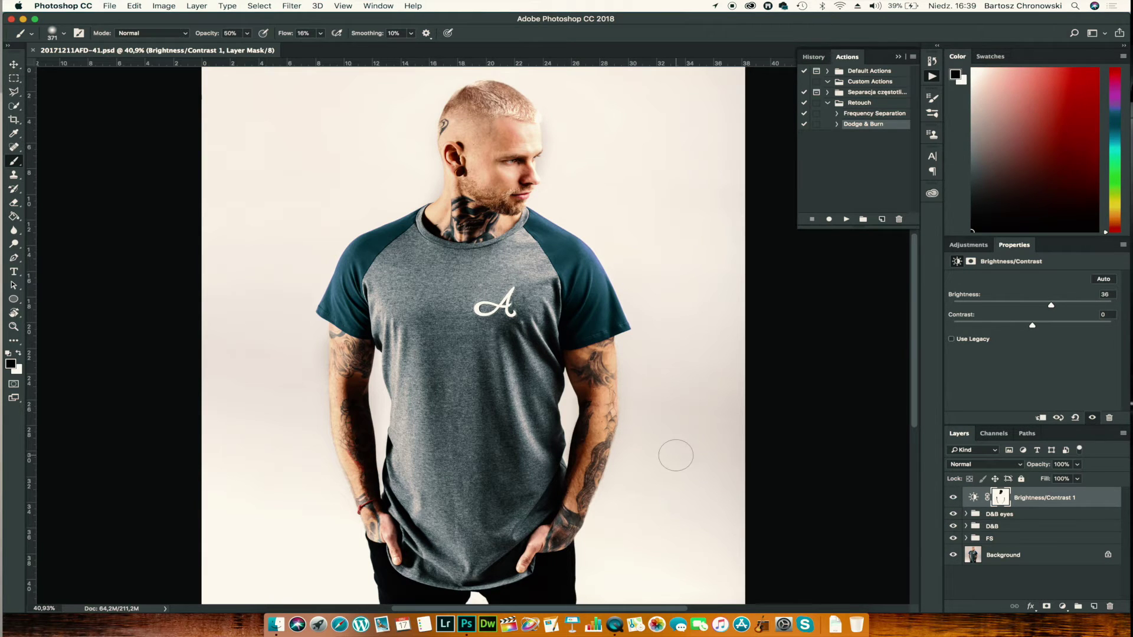
Review the layers inside the D&B eyes group, collapse it, and check the Brightness/Contrast layer's effect through its visibility
{"action": "left_click", "coordinate": [1005, 518]}
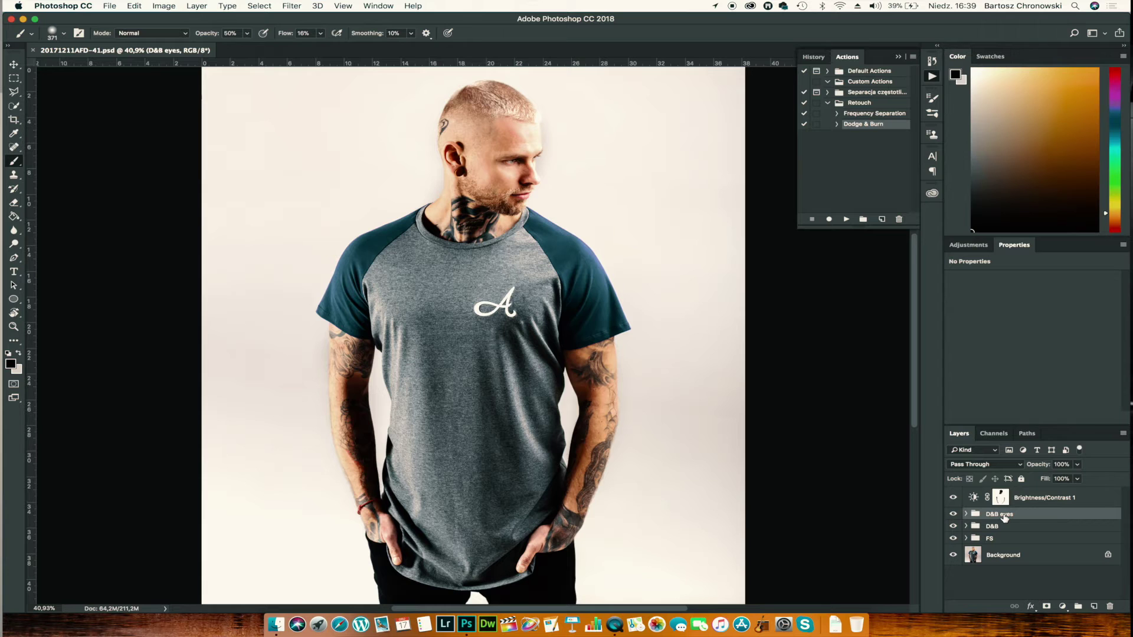
{"action": "left_click", "coordinate": [966, 514]}
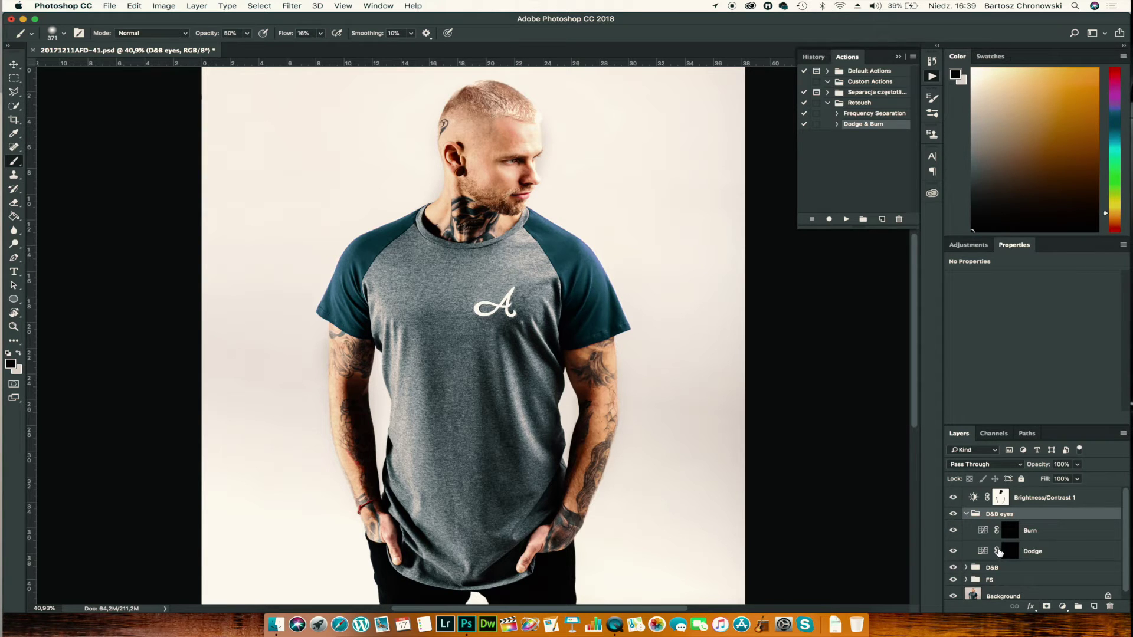
{"action": "left_click", "coordinate": [967, 515]}
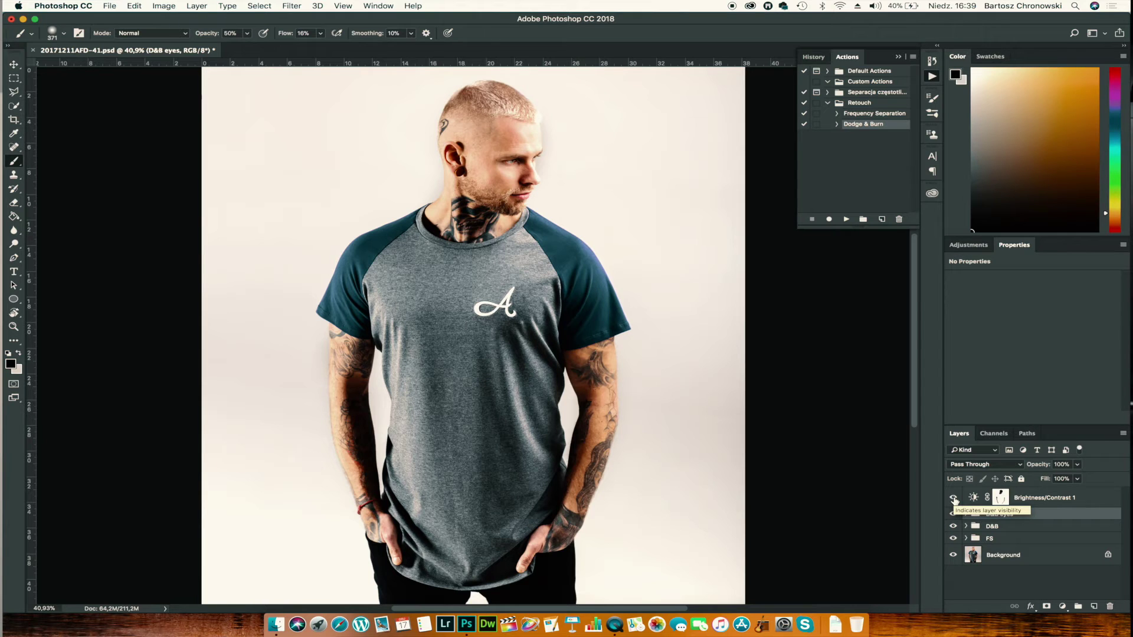
{"action": "mouse_move", "coordinate": [953, 498]}
{"action": "left_mouse_down"}
{"action": "mouse_move", "coordinate": [956, 537]}
{"action": "mouse_move", "coordinate": [954, 497]}
{"action": "left_mouse_up"}
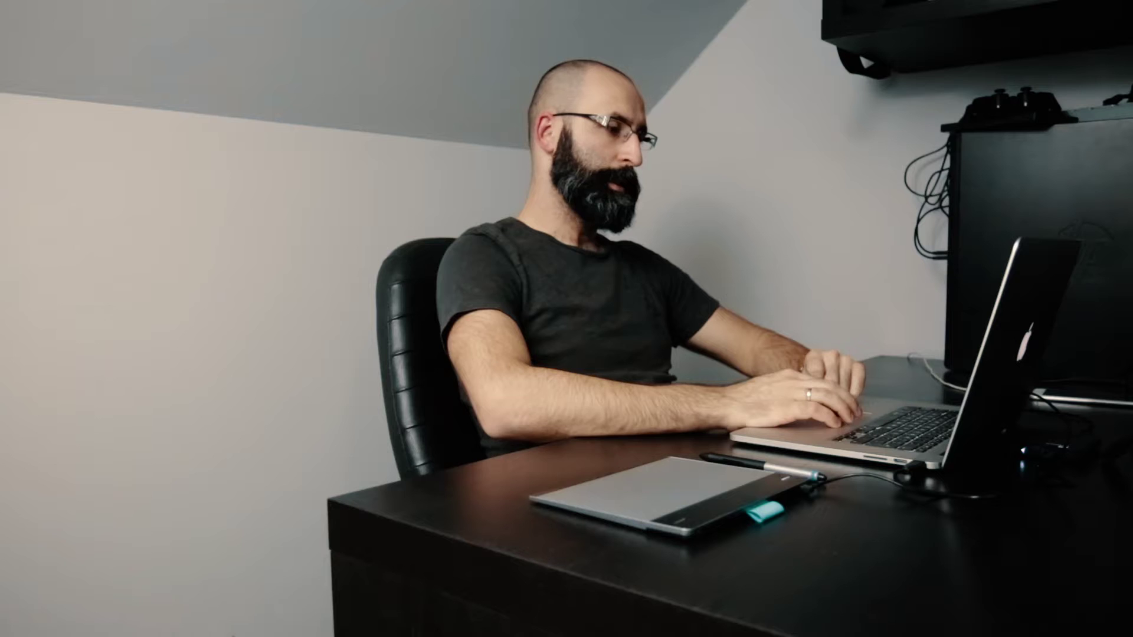